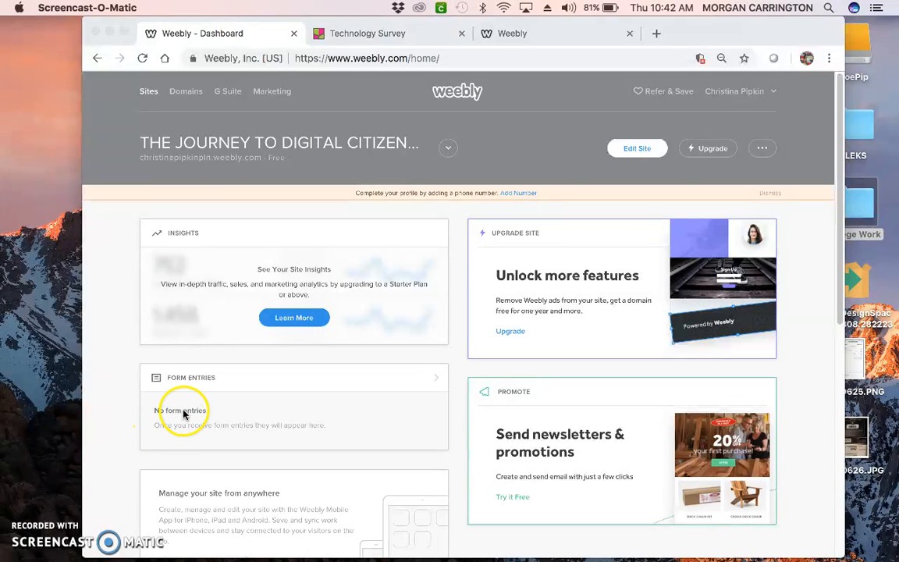
Step: Add a new site to the account and choose a plain website without an online store
left_click(446, 153)
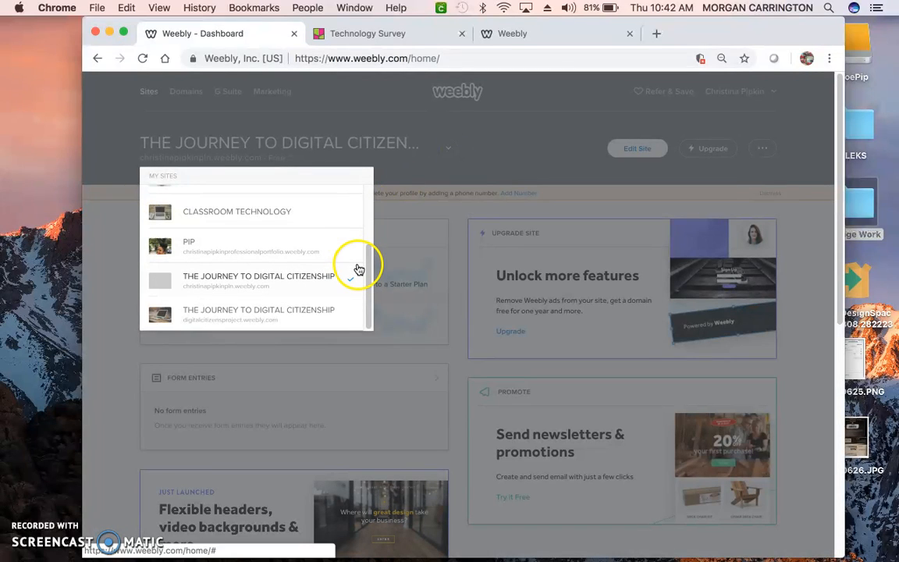
left_click_drag(372, 255, 385, 197)
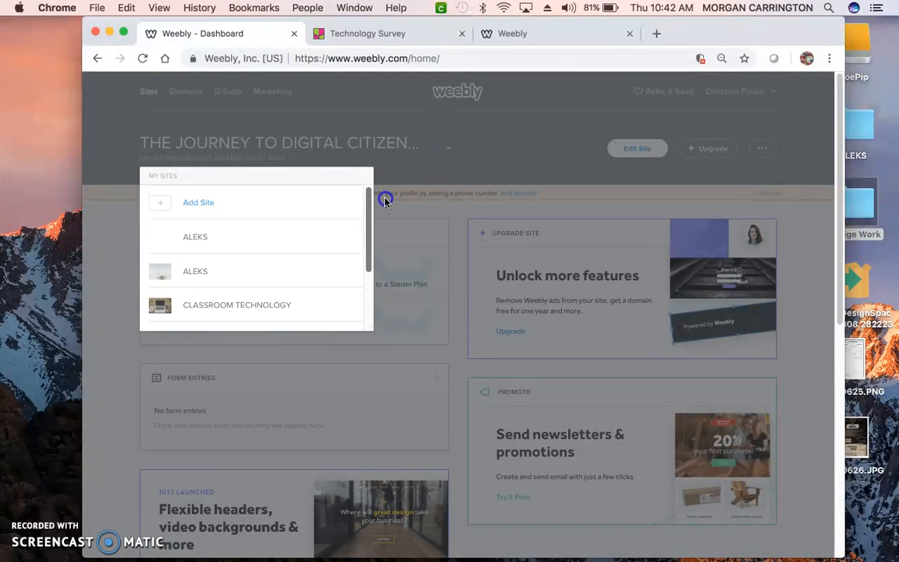
left_click(164, 205)
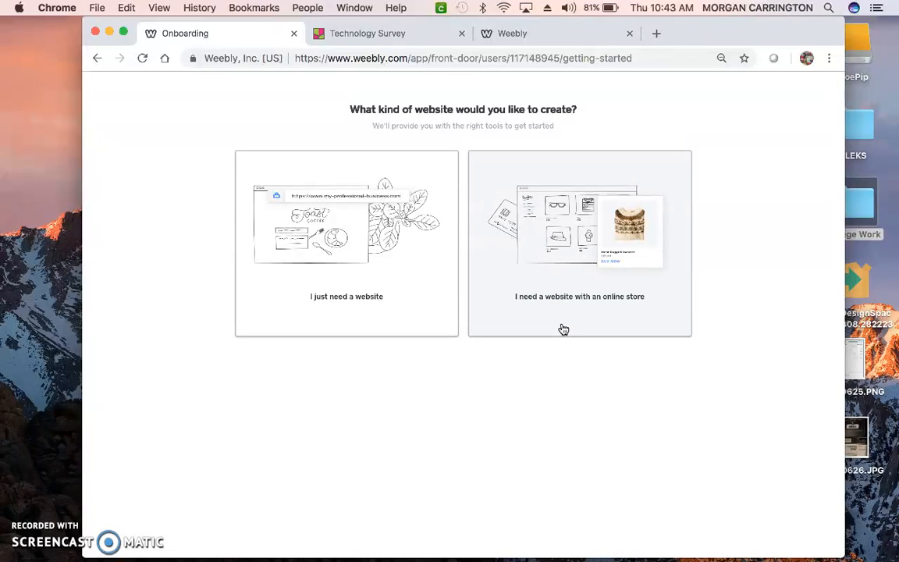
left_click(372, 309)
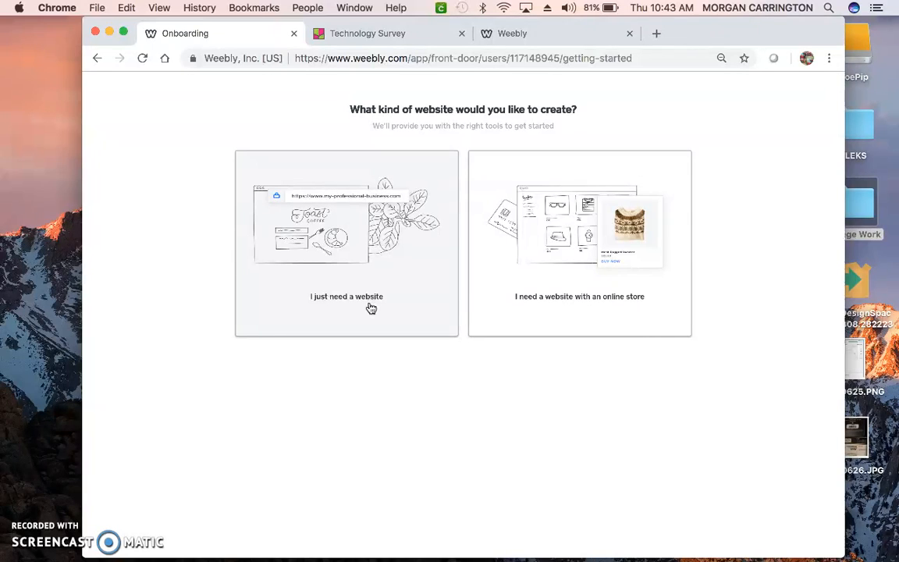
left_click(370, 308)
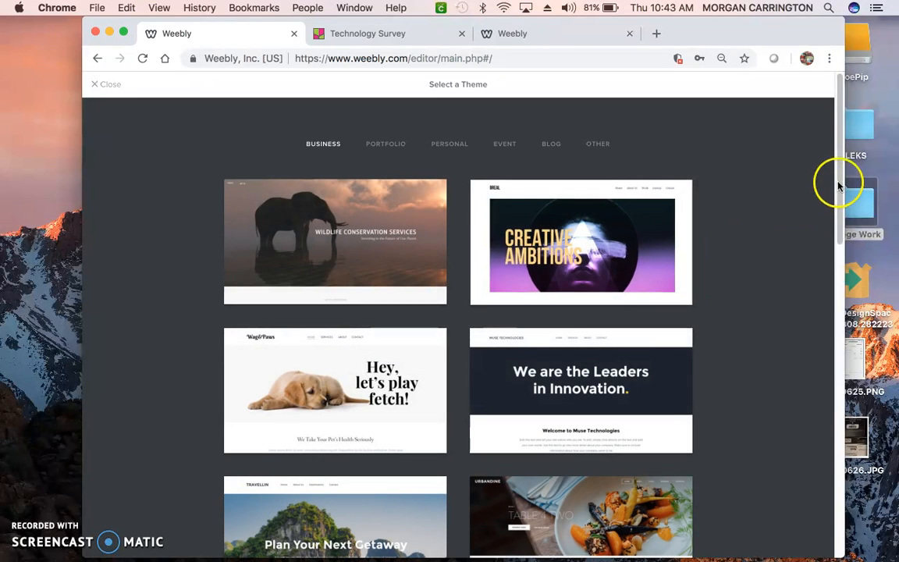
Step: Browse the Personal theme category and open a preview of the photography theme with the woman holding a camera
mouse_move(839, 180)
left_mouse_down()
mouse_move(823, 249)
mouse_move(837, 214)
mouse_move(838, 164)
left_mouse_up()
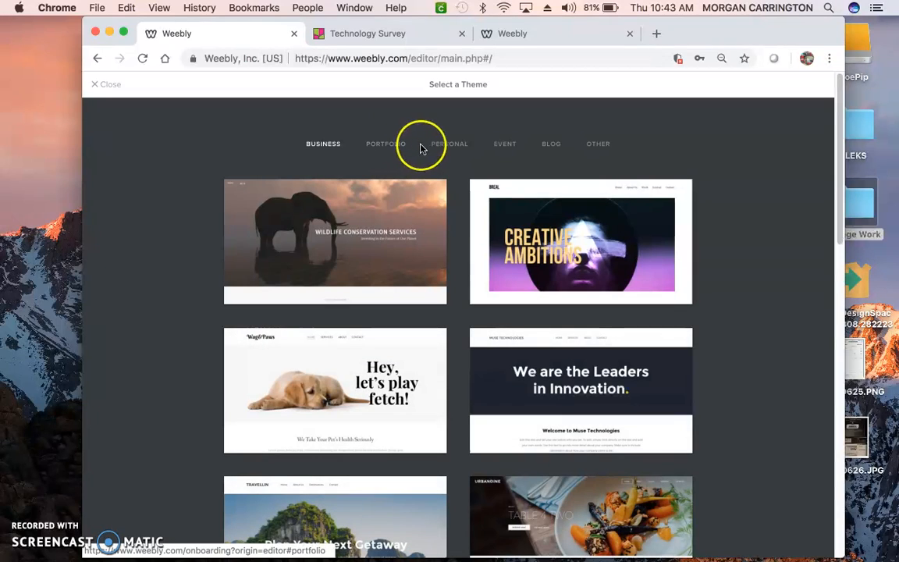
left_click(463, 149)
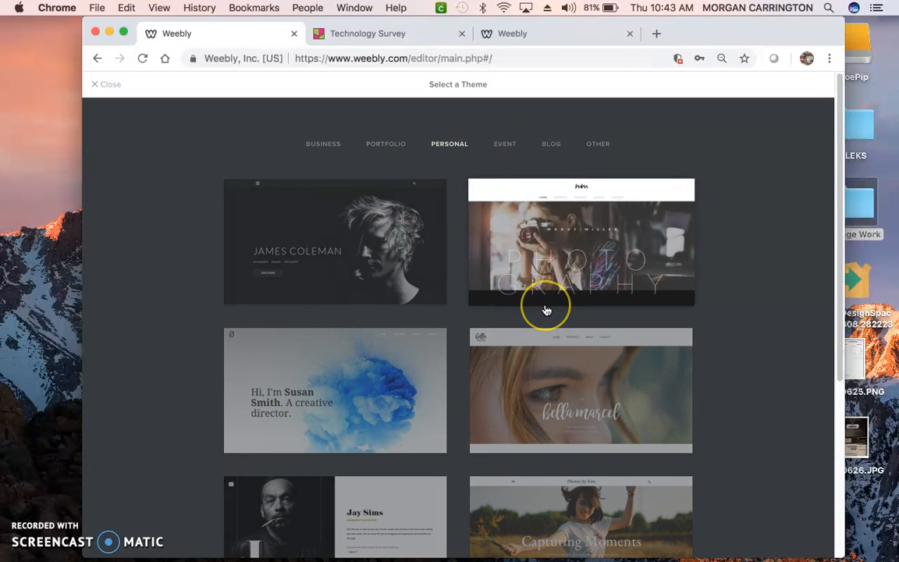
scroll(544, 281, "down", 2)
scroll(545, 297, "up", 2)
left_click(577, 264)
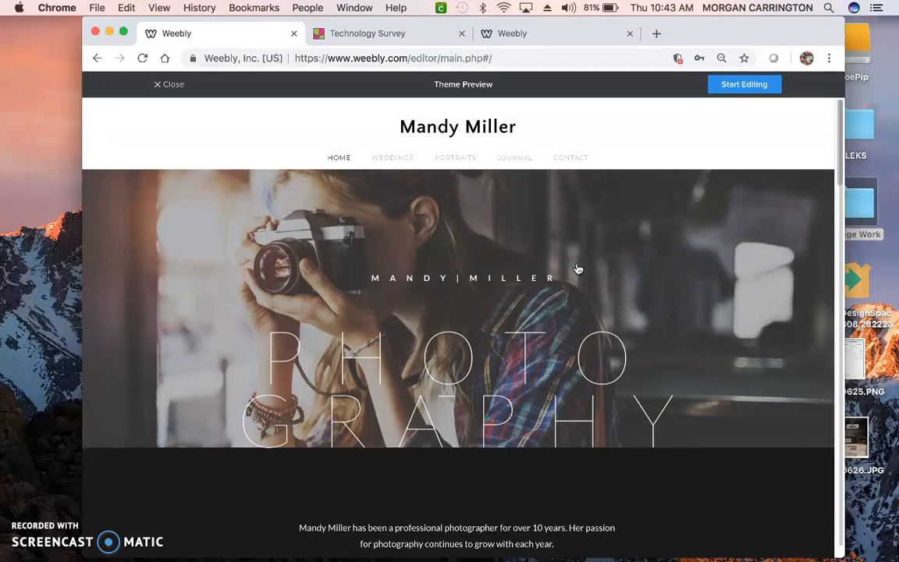
Step: Look through the photography theme's home page preview and start editing the site with this theme
scroll(562, 330, "down", 5)
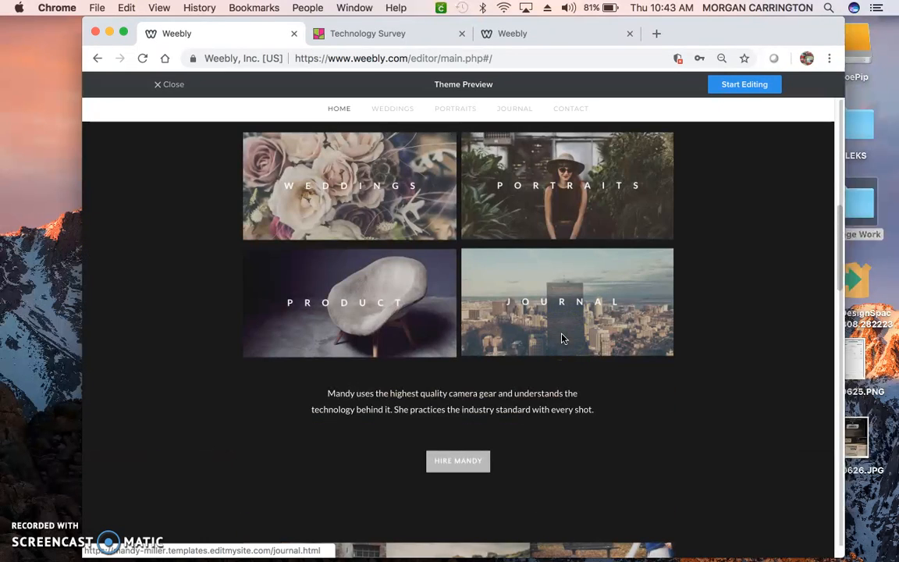
scroll(562, 337, "up", 4)
scroll(562, 335, "up", 3)
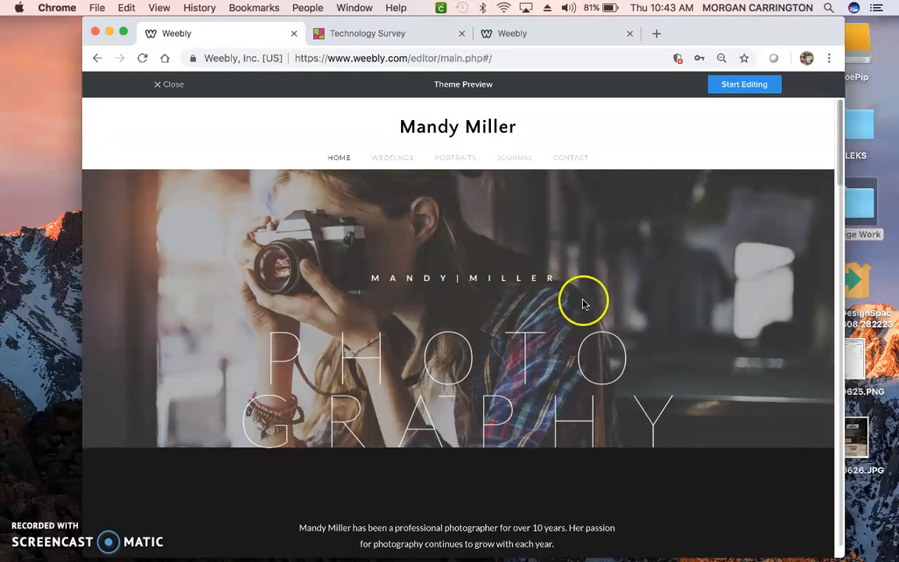
left_click(731, 86)
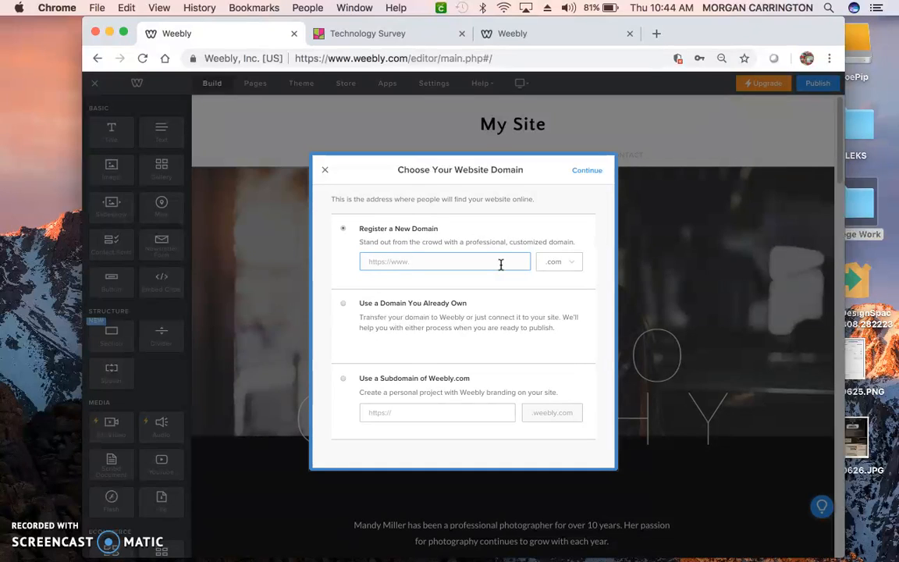
Step: Choose a Weebly.com subdomain for the site, set the address to testsiteformyclass and continue to the editor
left_click(415, 413)
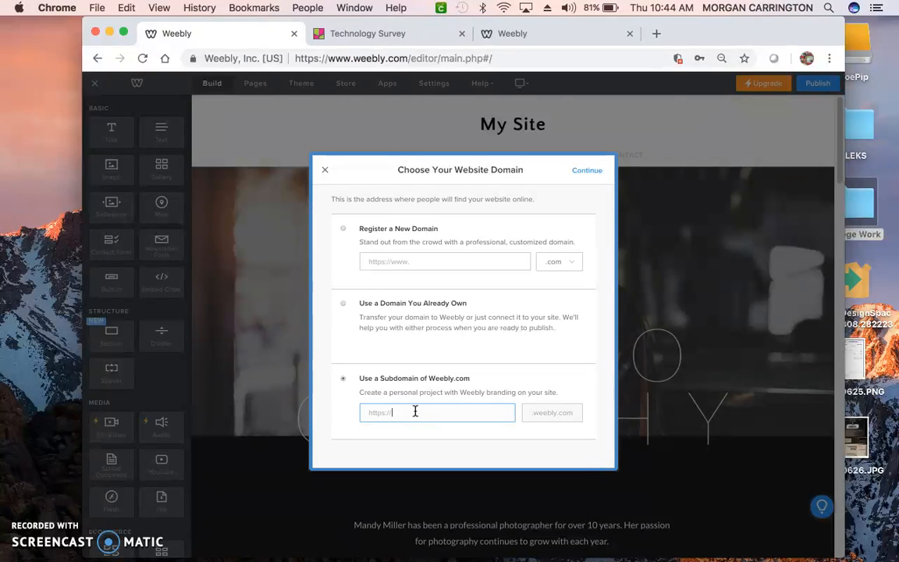
type("testsiteforclass")
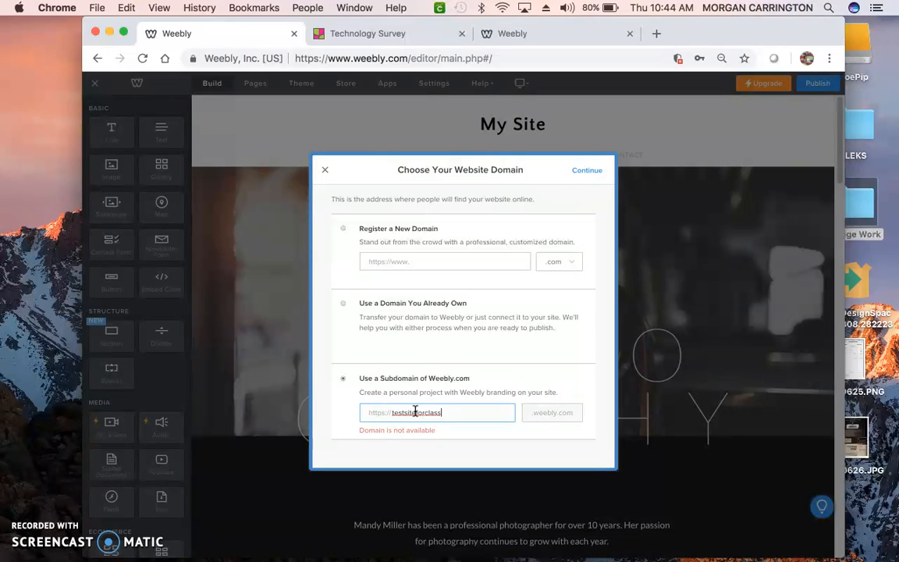
key("Left")
key("Left")
key("Left")
key("Left")
key("Left")
type("my")
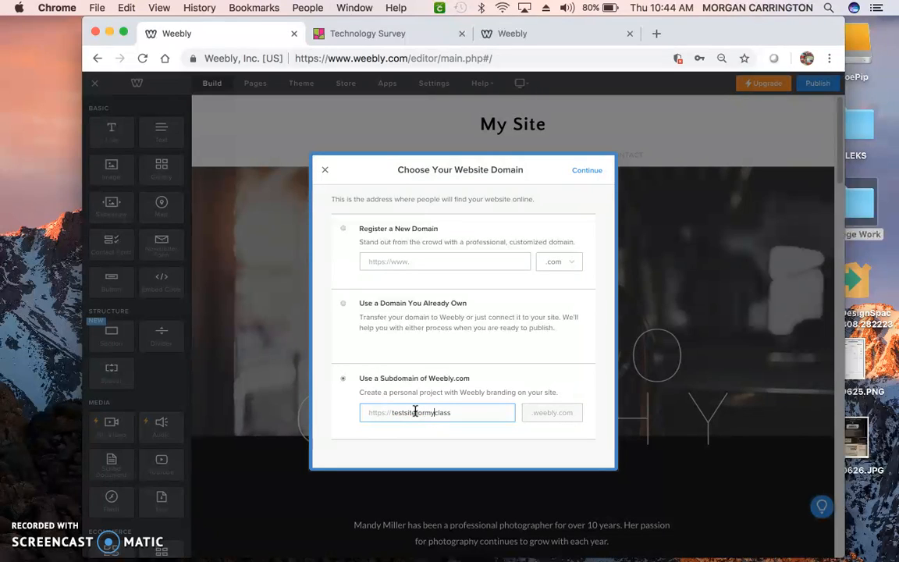
left_click(470, 412)
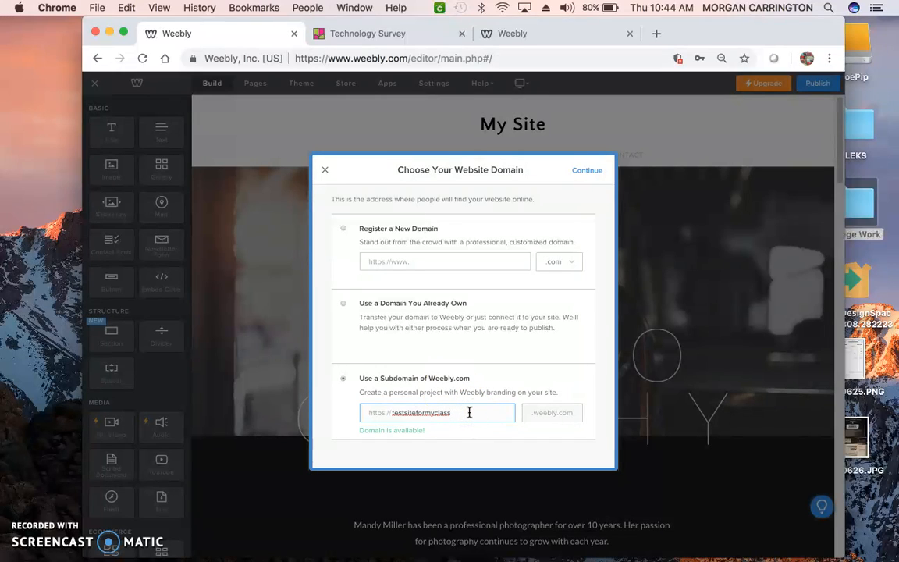
left_click(585, 170)
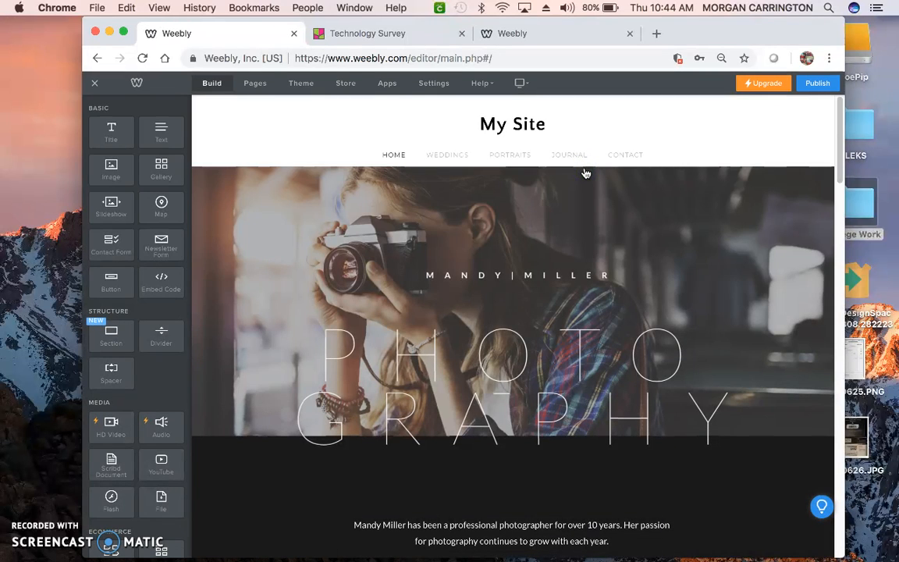
left_click(517, 122)
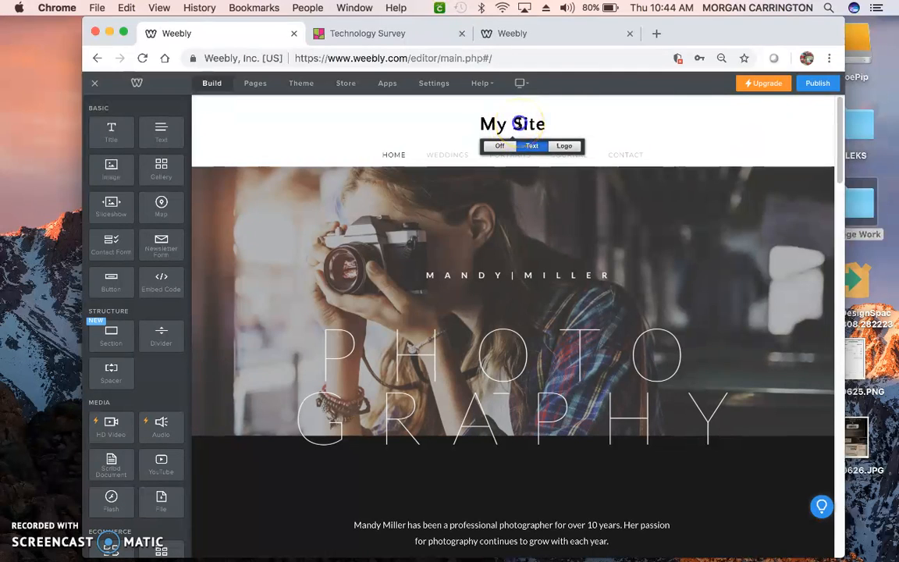
left_click(548, 124)
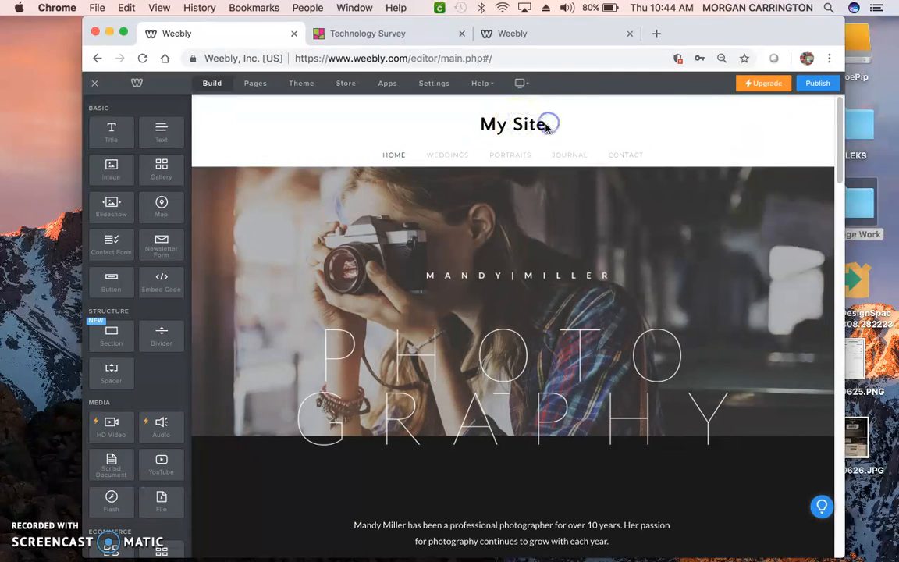
left_click(544, 125)
left_click(485, 121)
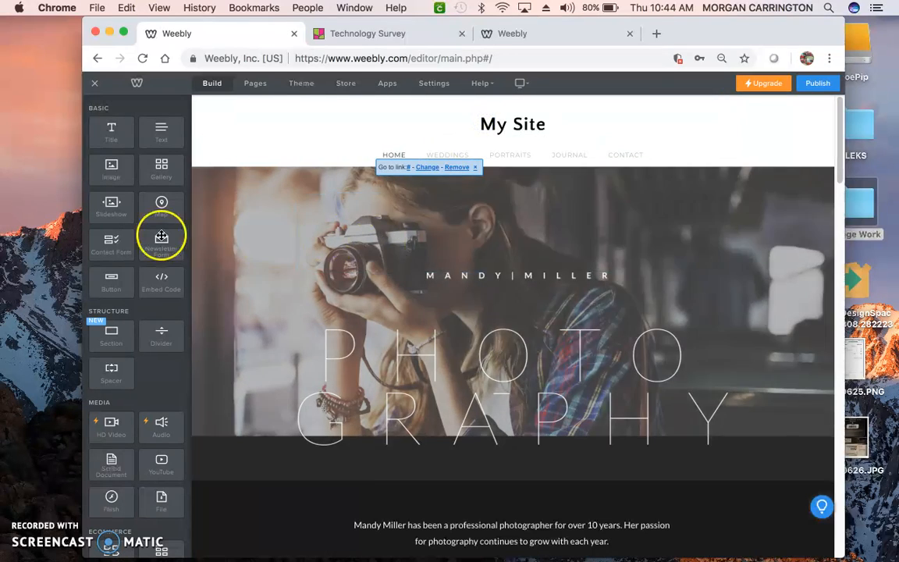
Step: Replace the header background with the stock image of a yoga pose silhouetted against a beach sunset
left_click(225, 223)
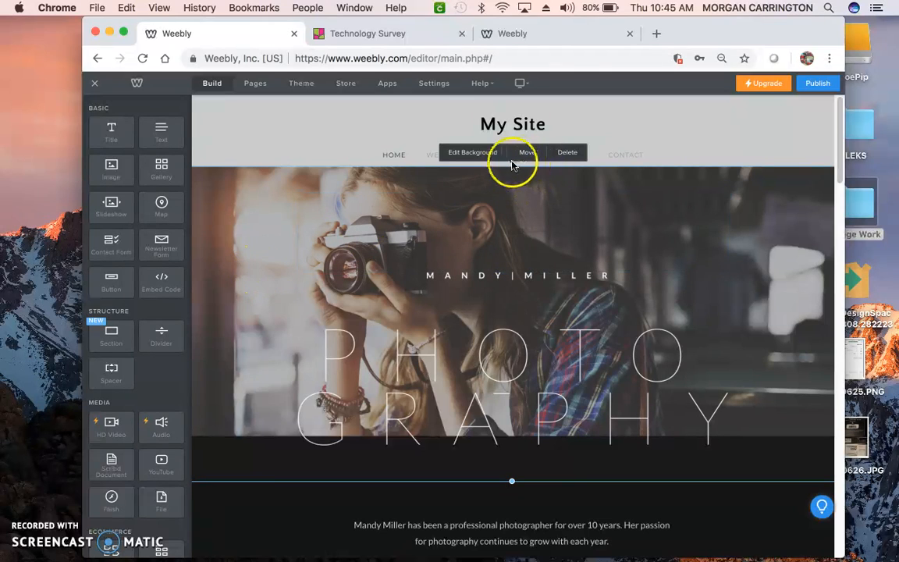
left_click(490, 154)
left_click(478, 471)
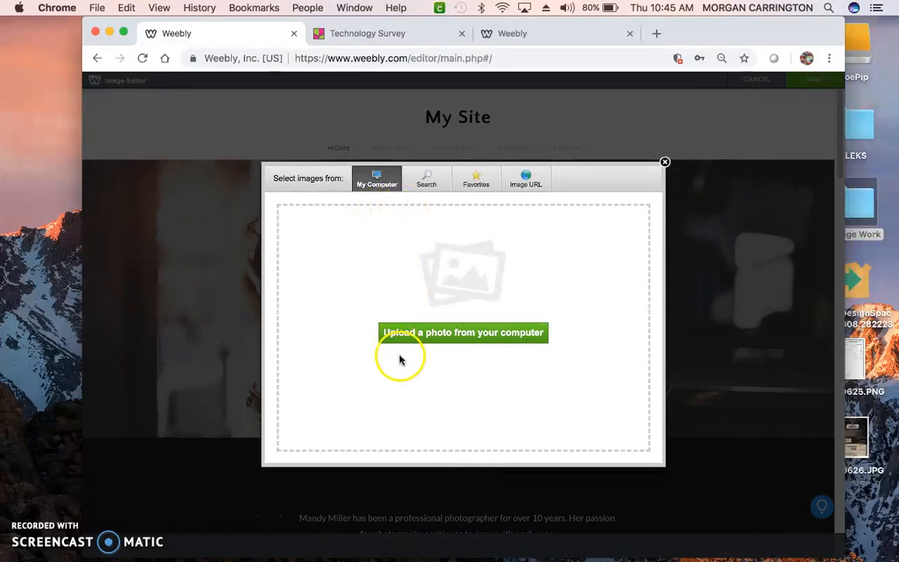
left_click(665, 162)
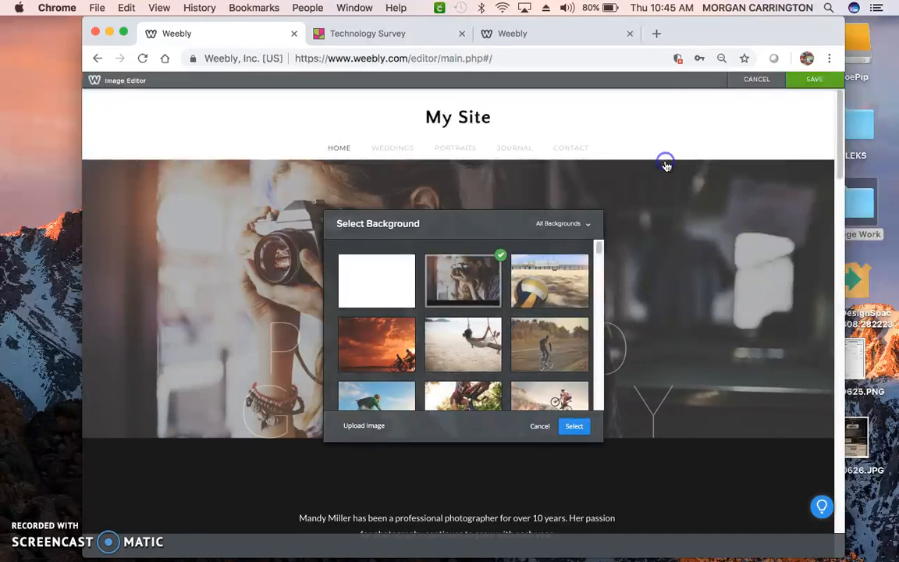
left_click_drag(599, 247, 597, 265)
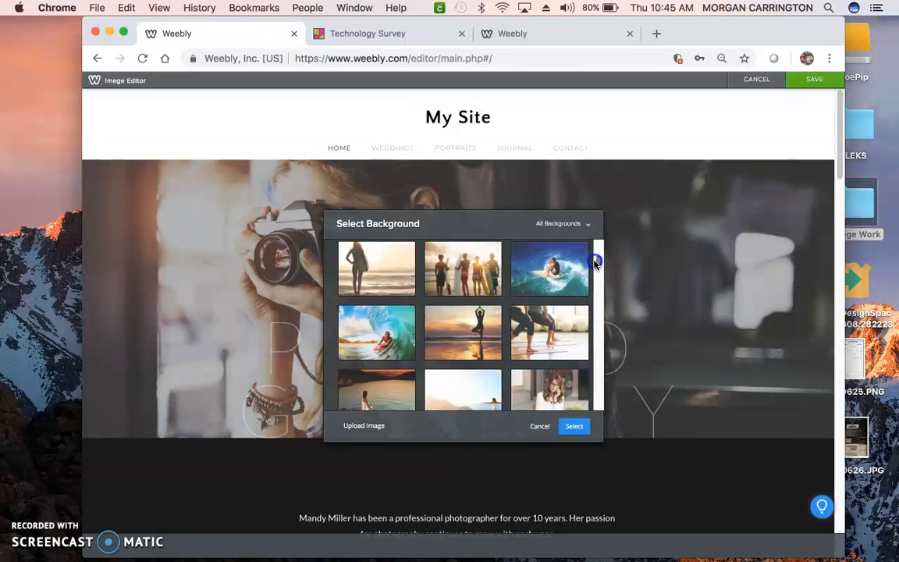
left_click(468, 341)
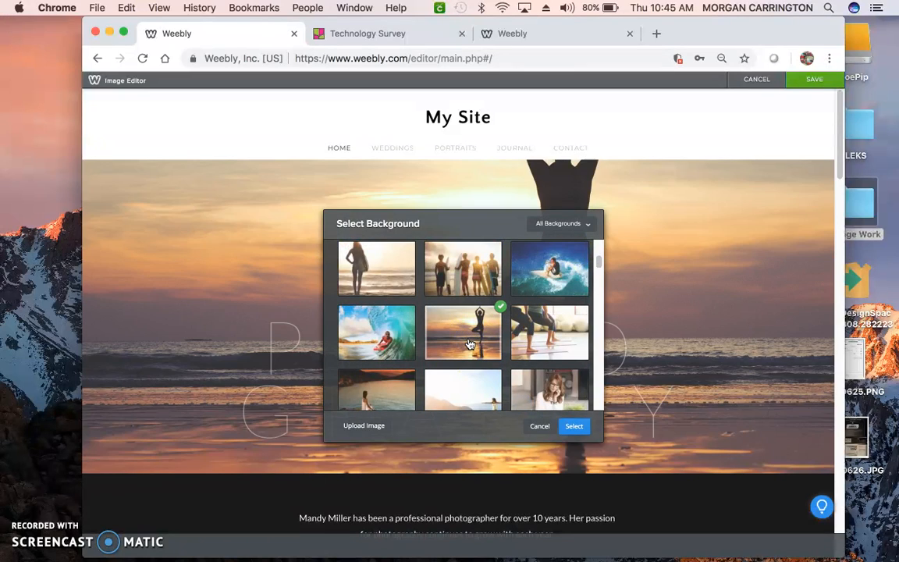
left_click(574, 426)
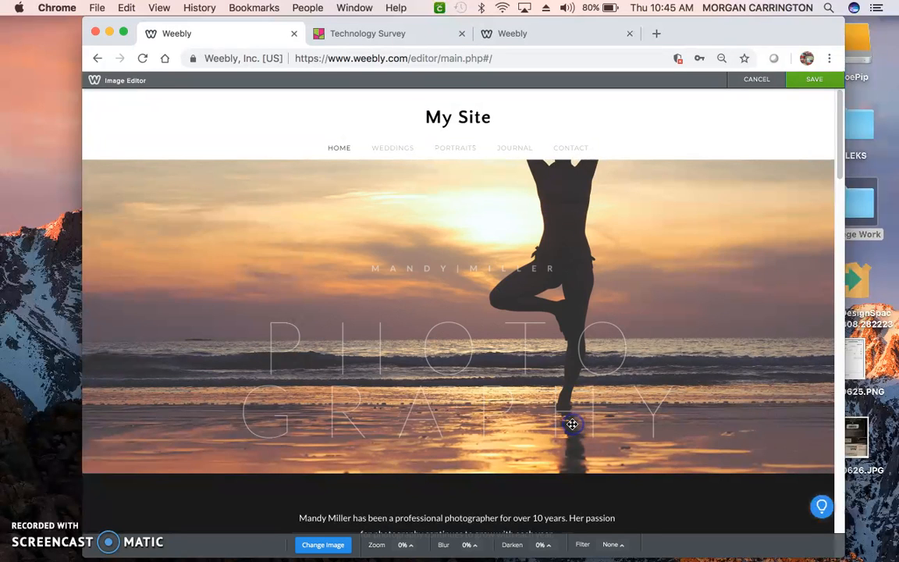
Step: Reposition the header background so the whole yoga figure shows, set its blur to 30% and save the image edits
left_click_drag(654, 241, 494, 459)
left_click(472, 544)
left_click_drag(474, 533, 477, 529)
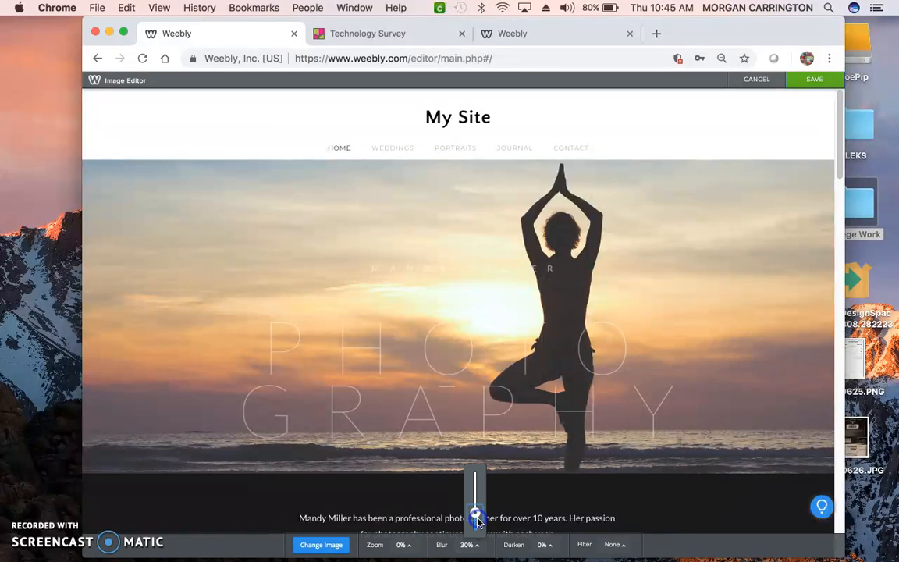
left_click(524, 534)
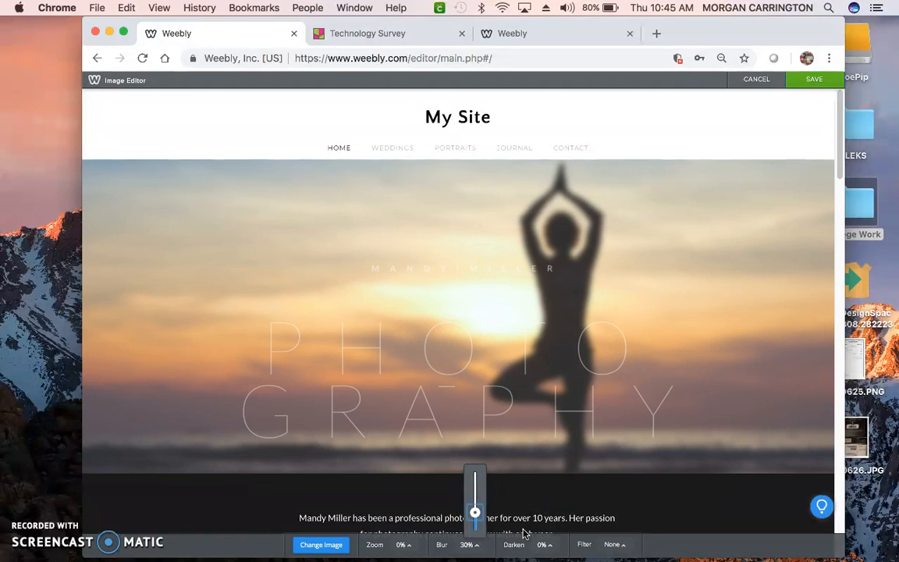
left_click(458, 371)
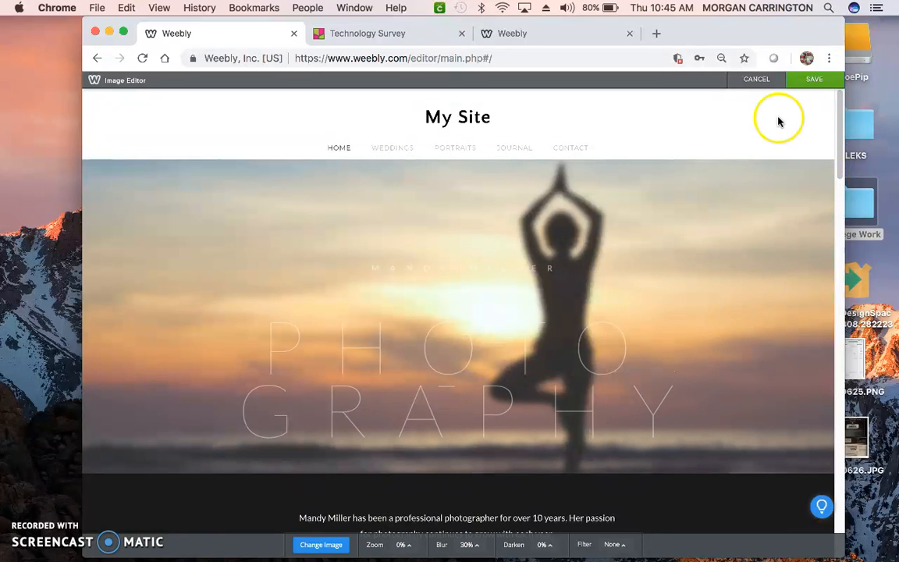
left_click(813, 79)
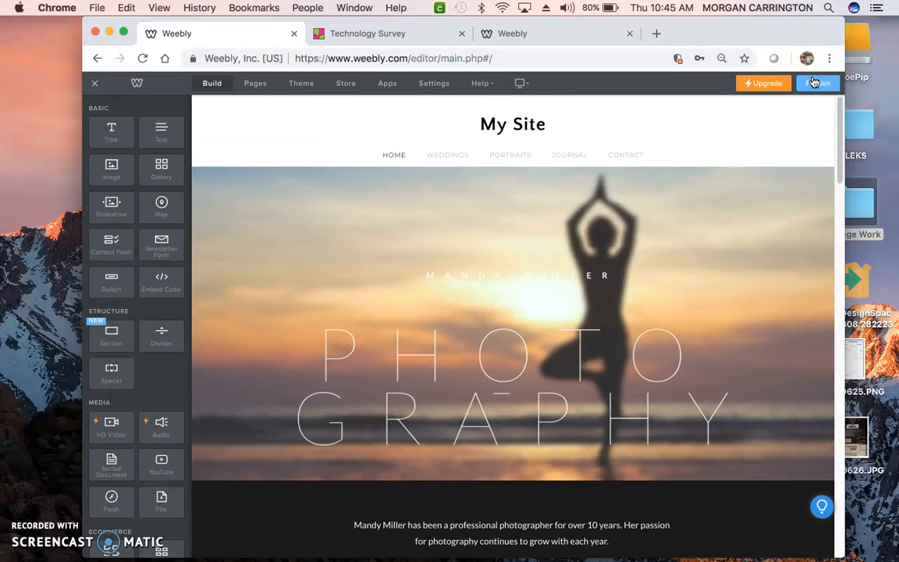
Step: View the image options of the PHOTOGRAPHY lettering in the header and close them
left_click_drag(842, 115, 839, 136)
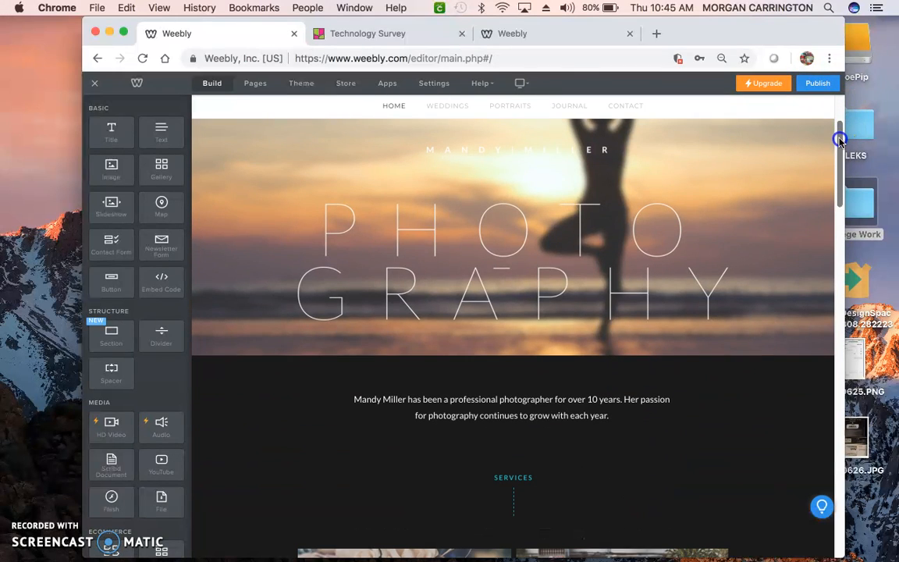
left_click(586, 218)
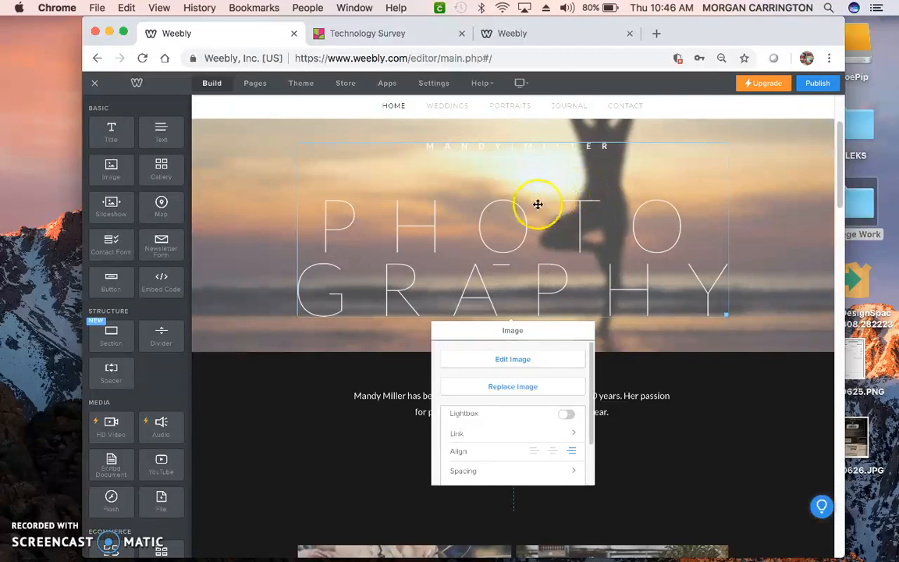
left_click(297, 348)
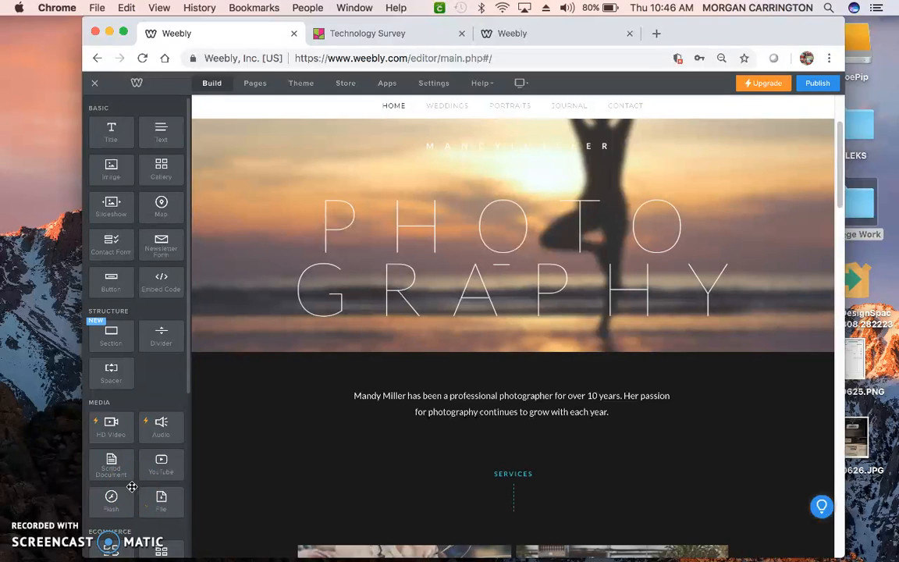
Step: Add a text element reading "Test site" below the photographer introduction and colour it with the lightest grey swatch
left_click_drag(161, 135, 492, 442)
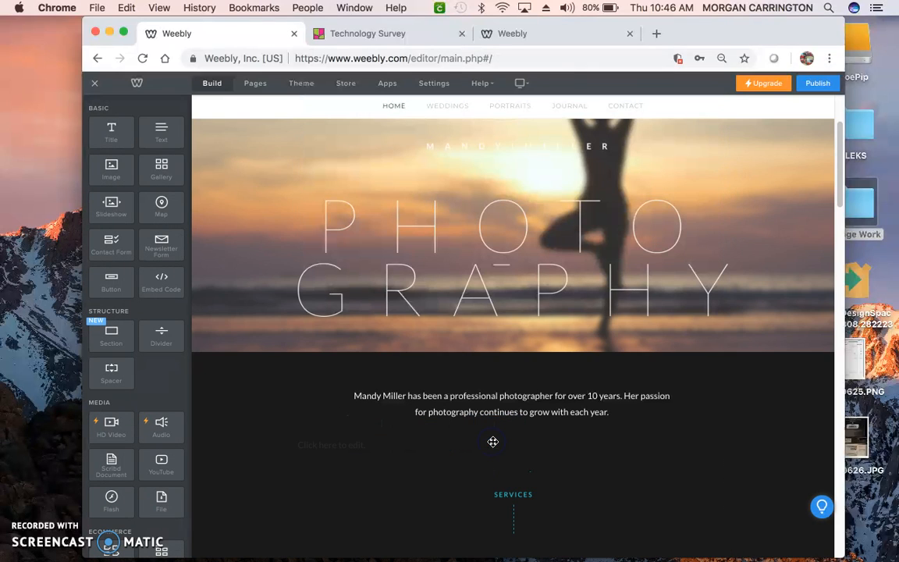
left_click(411, 446)
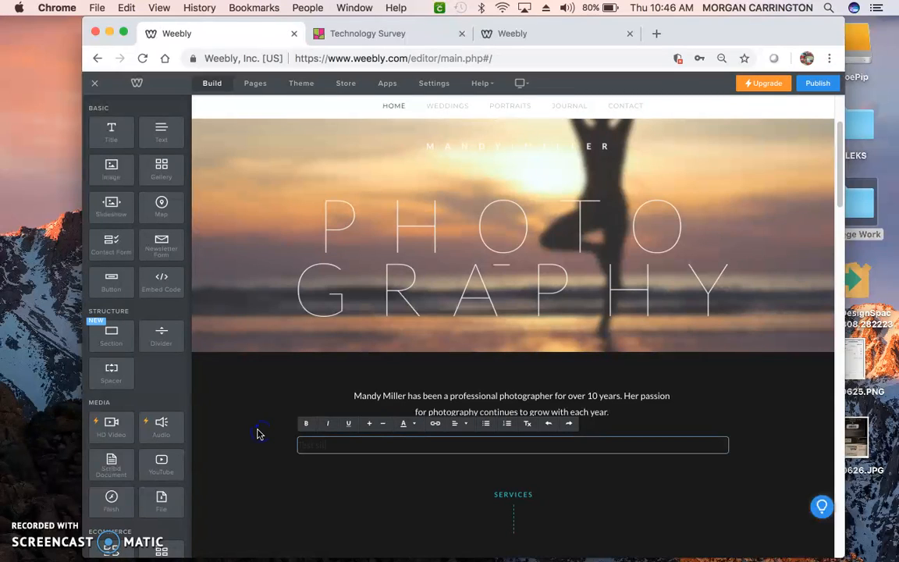
left_click_drag(363, 446, 272, 448)
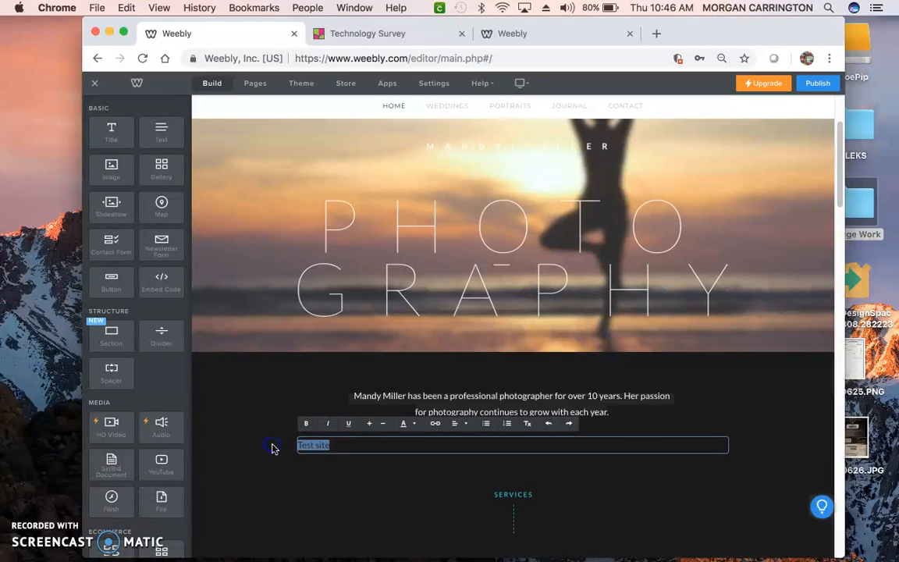
left_click(414, 424)
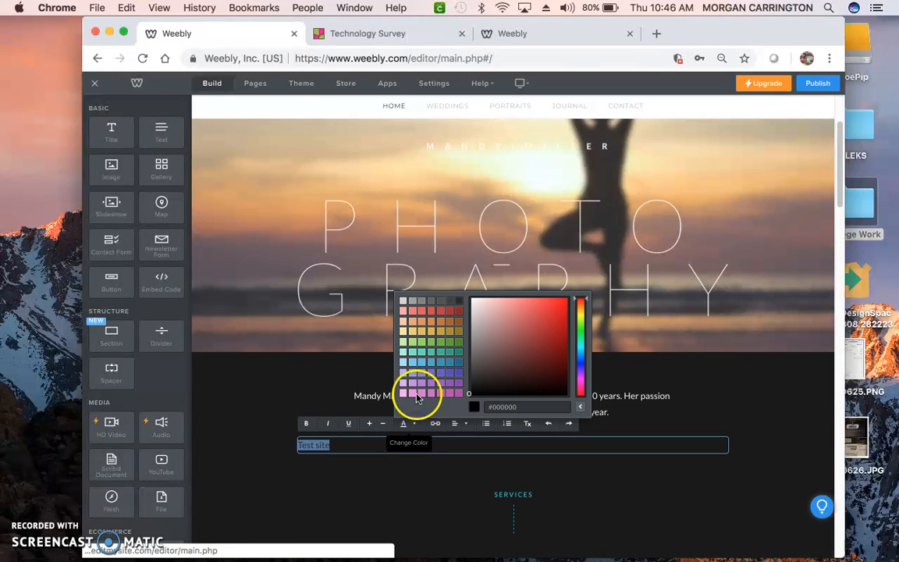
left_click(405, 305)
left_click(341, 468)
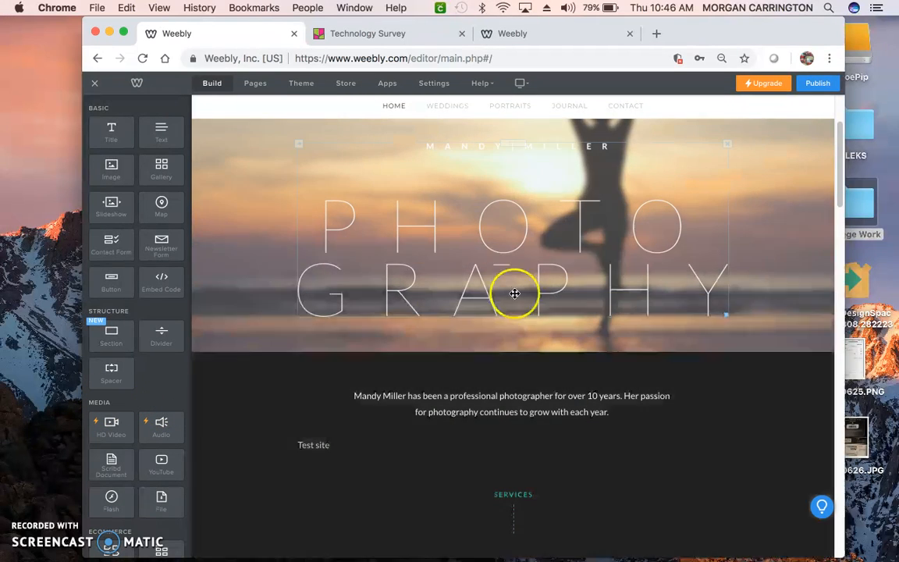
Step: Change the text of the hire button below the camera gear paragraph to "Contact me"
left_click_drag(840, 156, 825, 270)
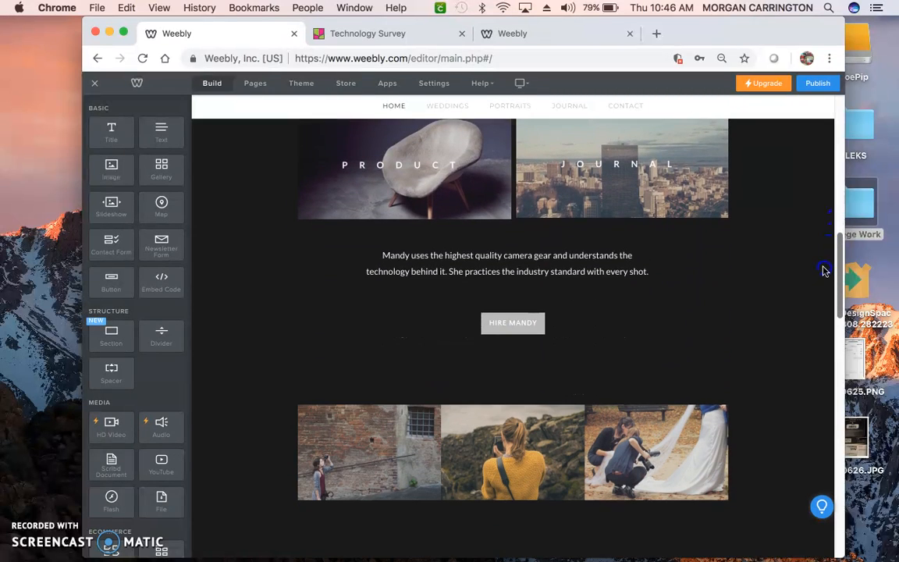
left_click(532, 326)
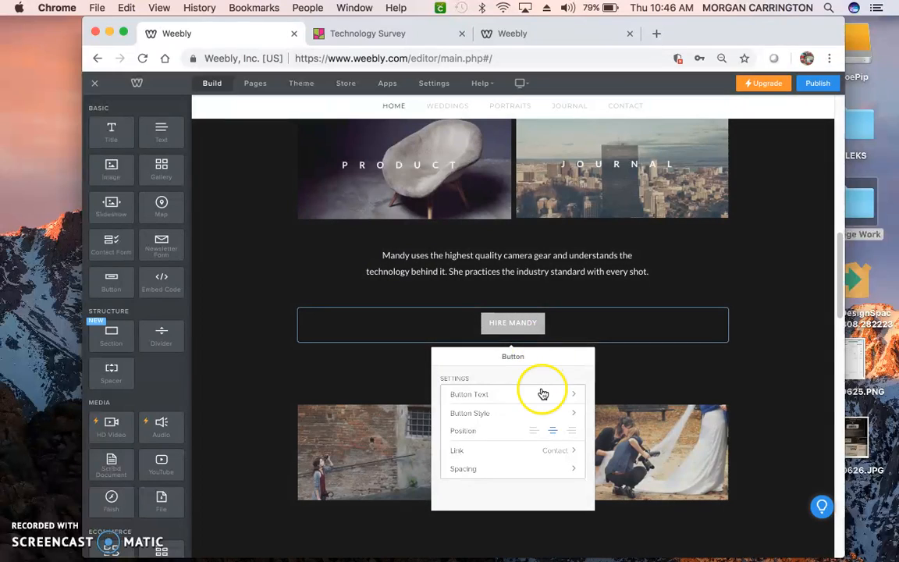
left_click(536, 393)
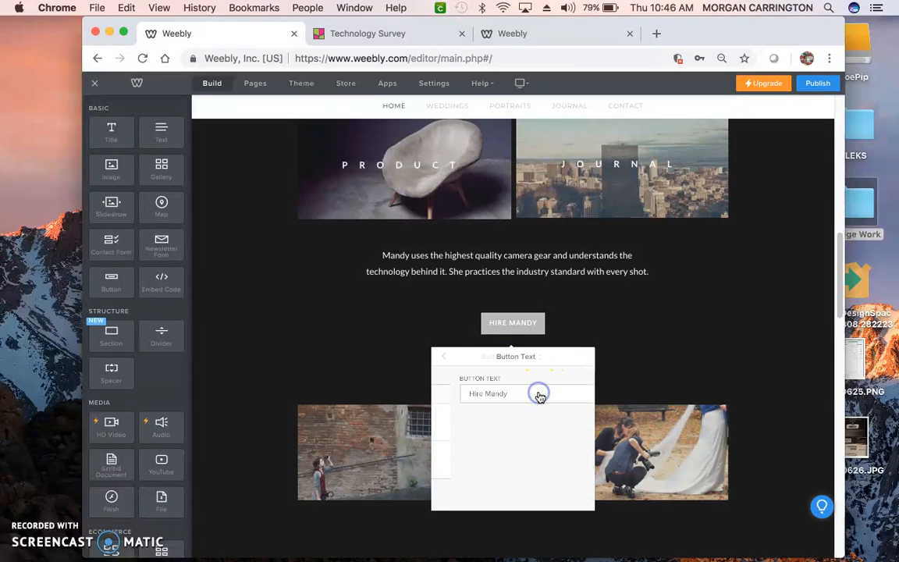
left_click(407, 367)
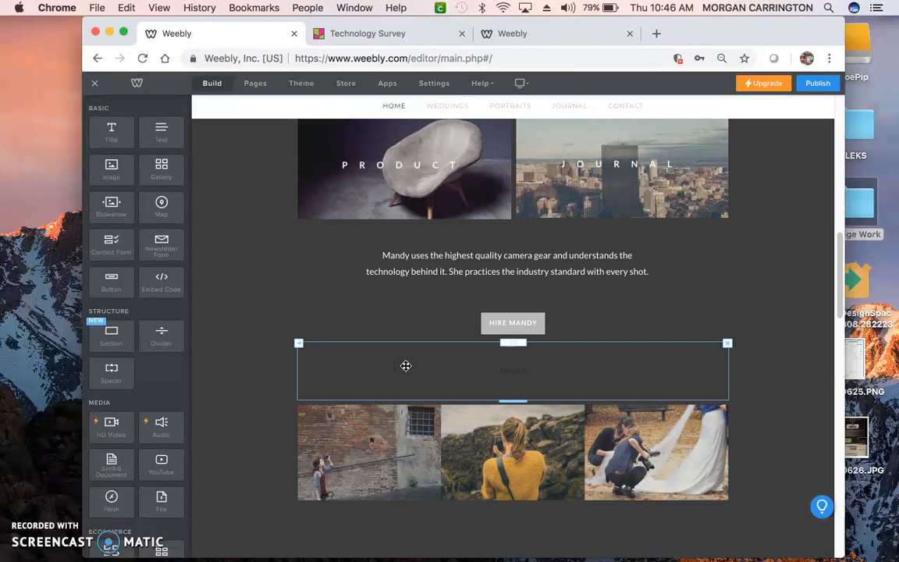
left_click(520, 321)
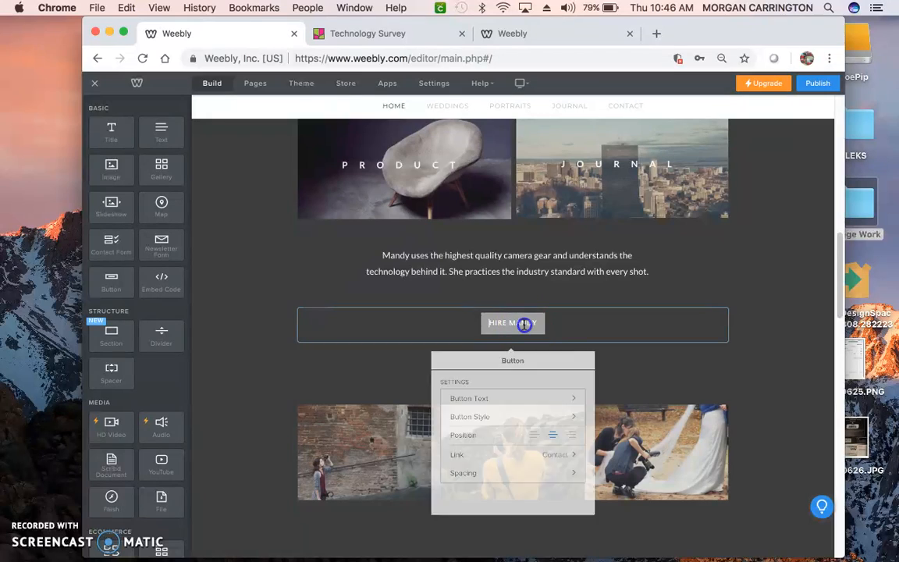
left_click(492, 397)
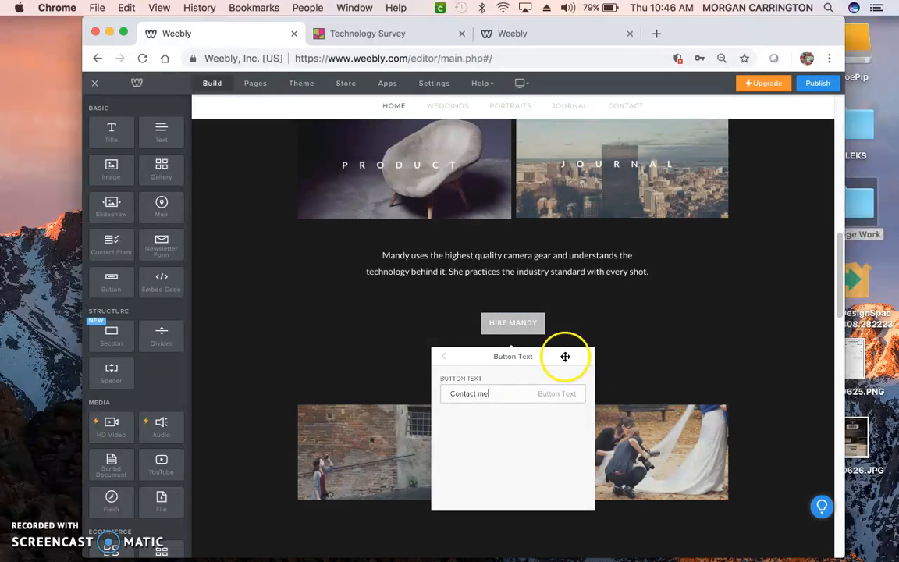
left_click(566, 358)
left_click(446, 357)
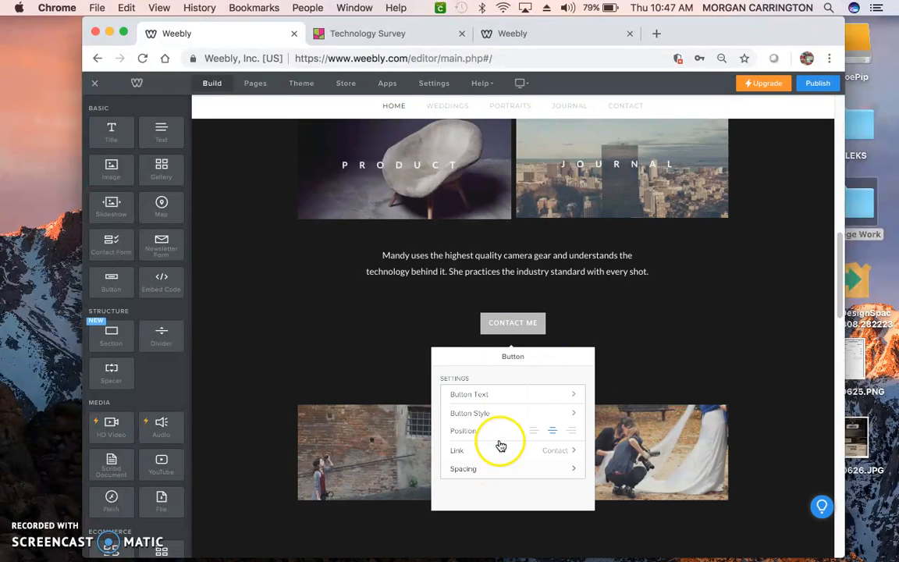
Step: Try the small light style on the Contact Me button, then restore the large light style
left_click(498, 414)
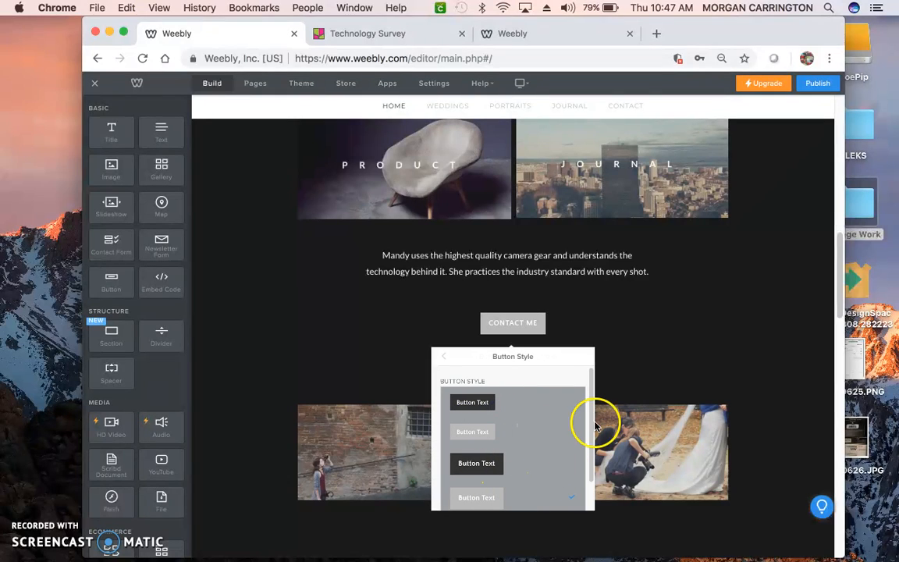
left_click_drag(588, 416, 586, 458)
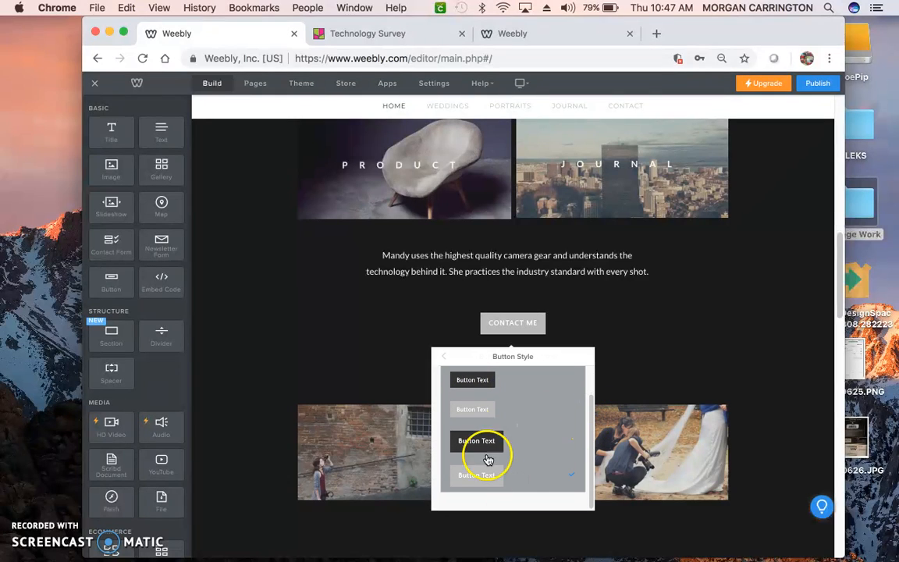
left_click(477, 477)
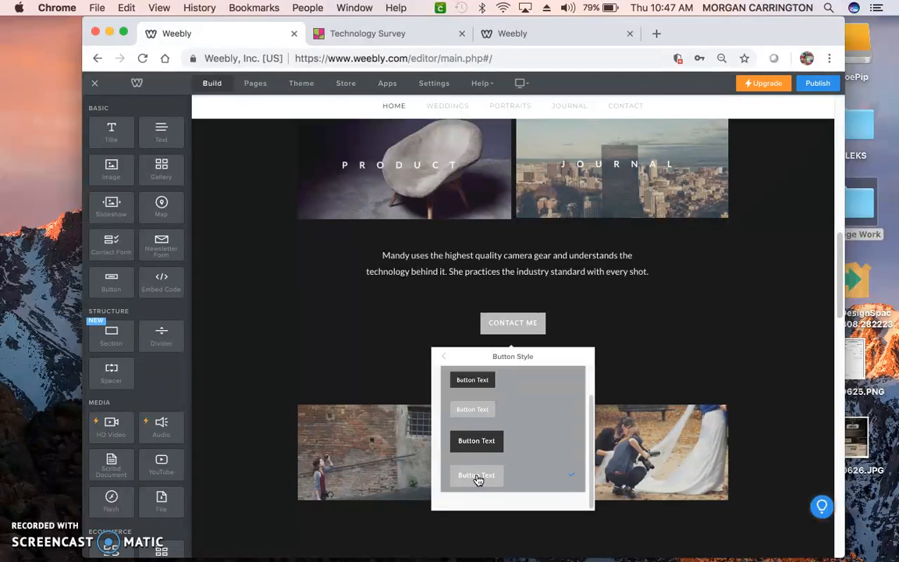
left_click(471, 410)
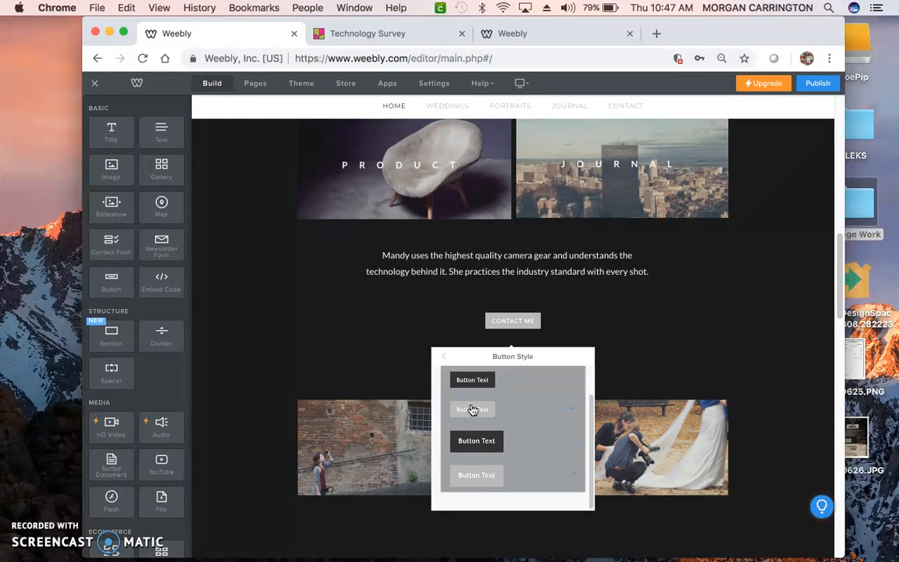
left_click(475, 473)
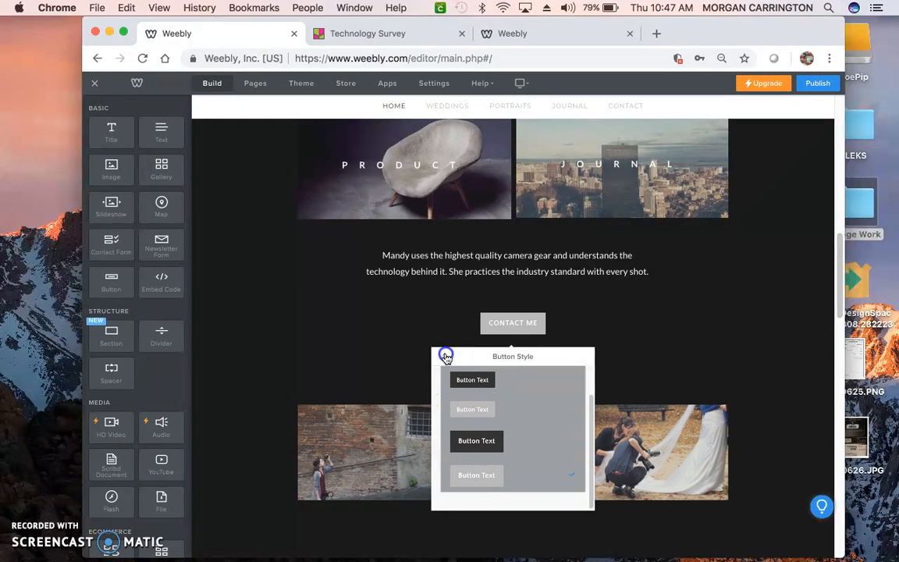
left_click(442, 355)
Step: Link the Contact Me button to an email and enter the contact's email address
left_click(551, 451)
left_click(510, 377)
left_click(484, 376)
left_click(484, 378)
left_click(471, 485)
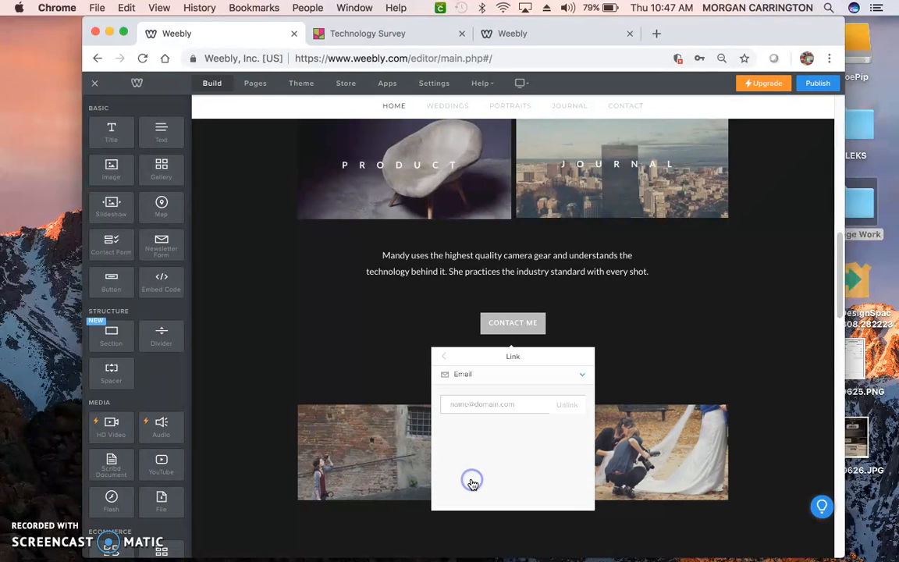
left_click(471, 405)
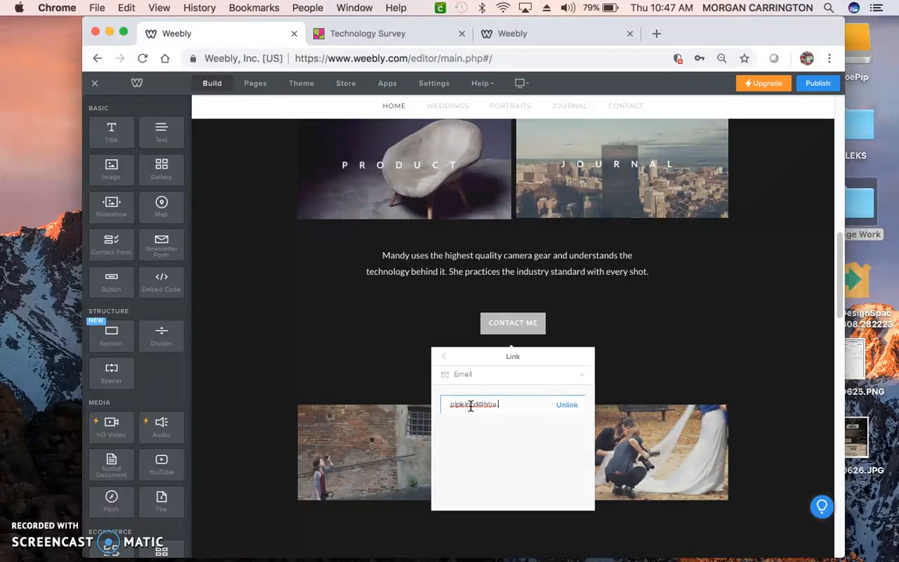
left_click(603, 386)
left_click(653, 366)
left_click(596, 381)
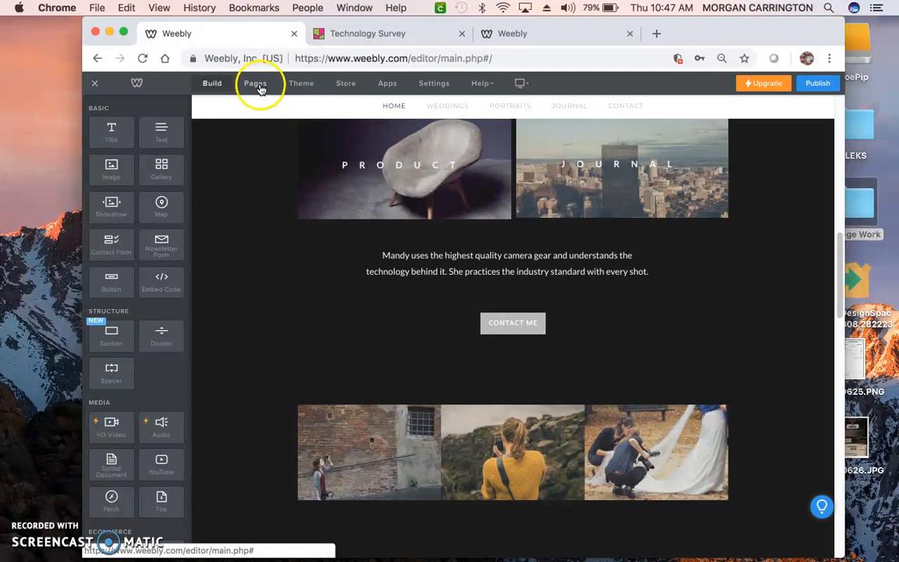
Step: Move the Portraits page to the top of the page order and delete the Journal page
left_click(258, 84)
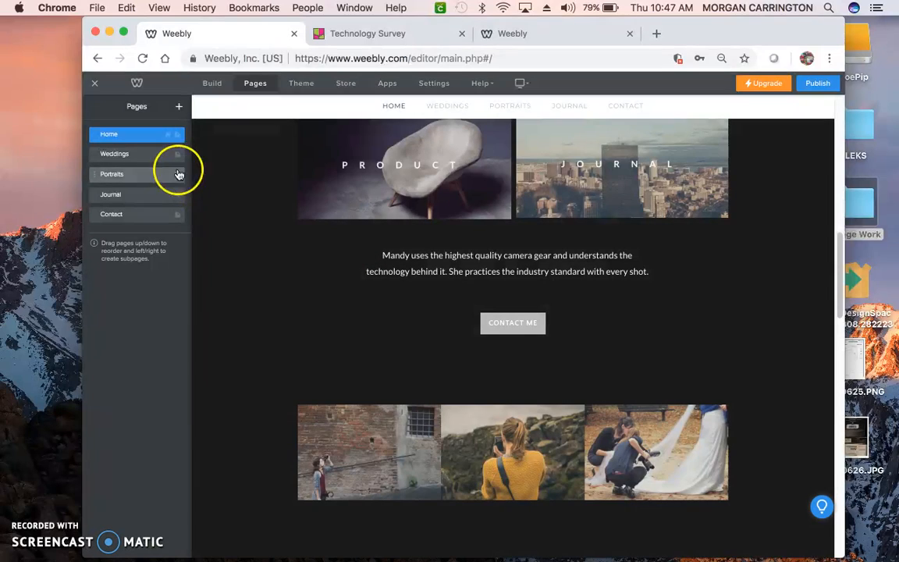
left_click_drag(147, 178, 143, 137)
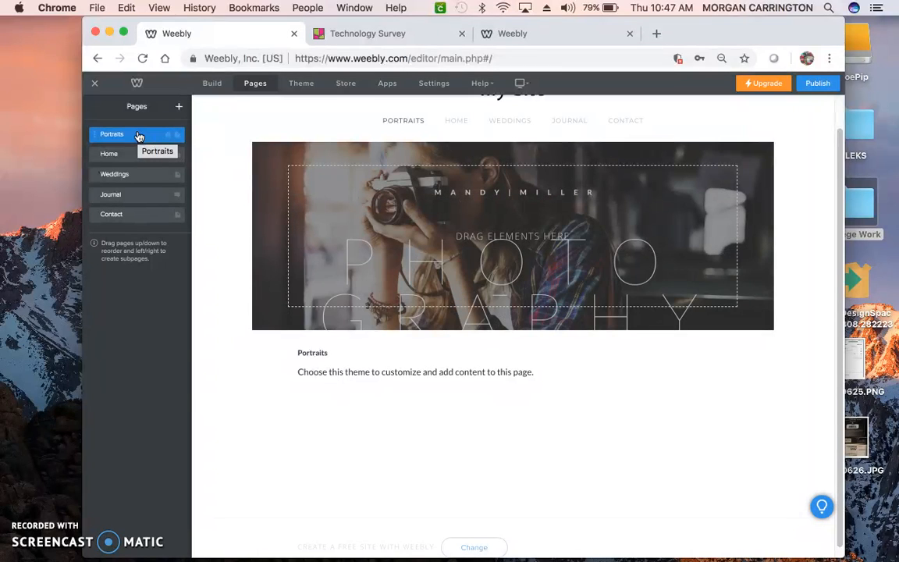
left_click_drag(135, 196, 94, 196)
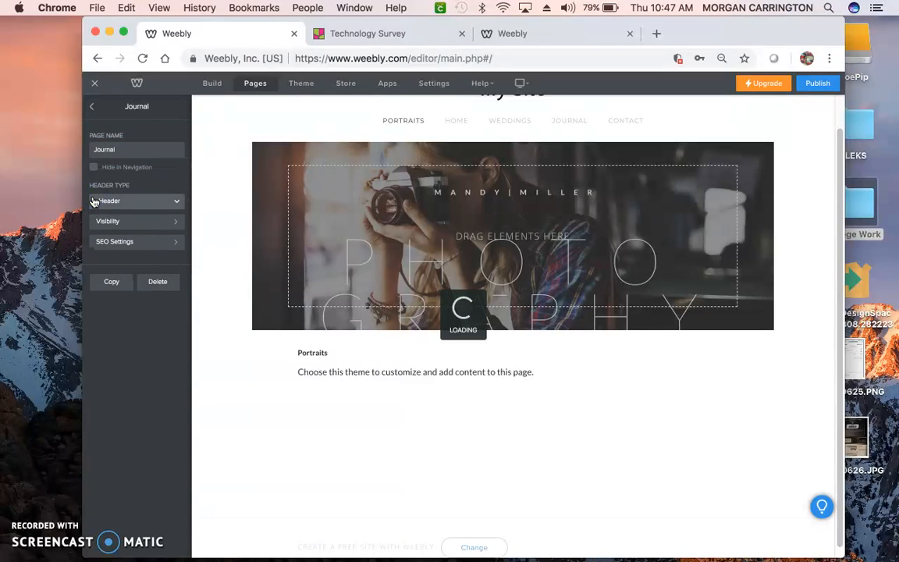
left_click(160, 281)
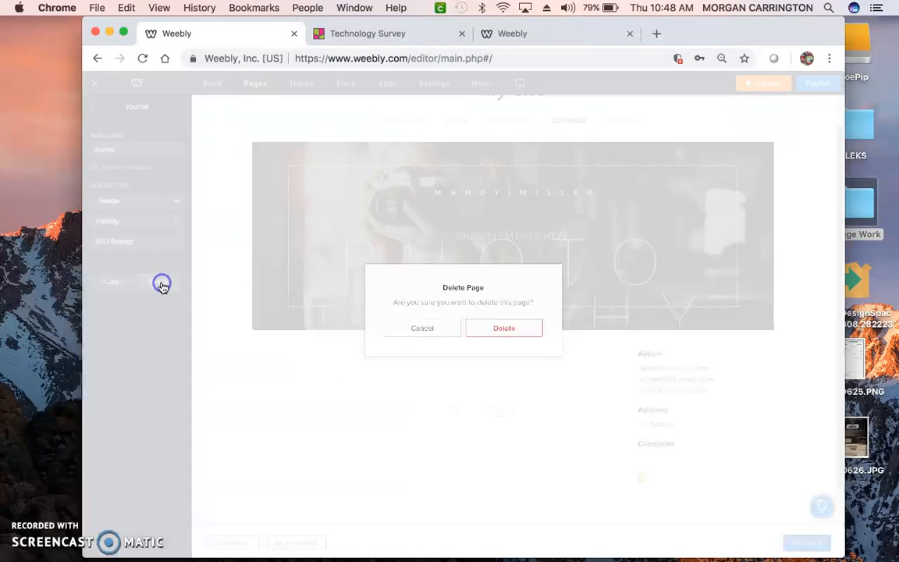
left_click(505, 331)
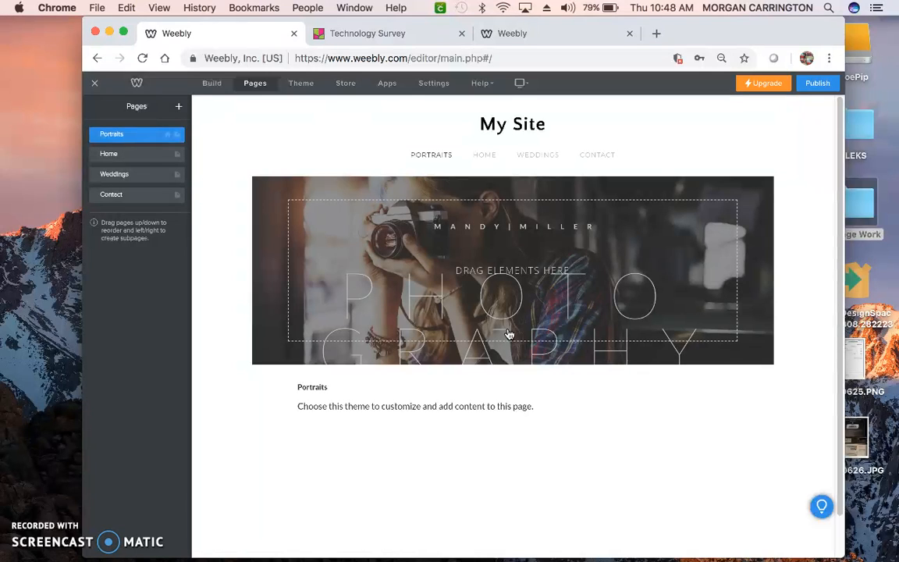
Step: Switch to the other open Weebly editor and examine the Classroom Technology site's page list and home page header
left_click(515, 32)
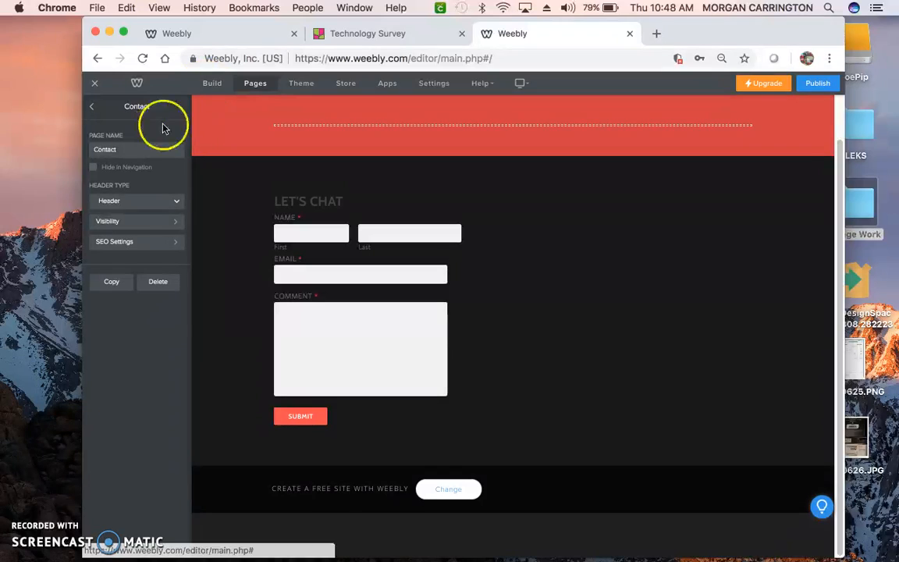
left_click(211, 85)
left_click(253, 85)
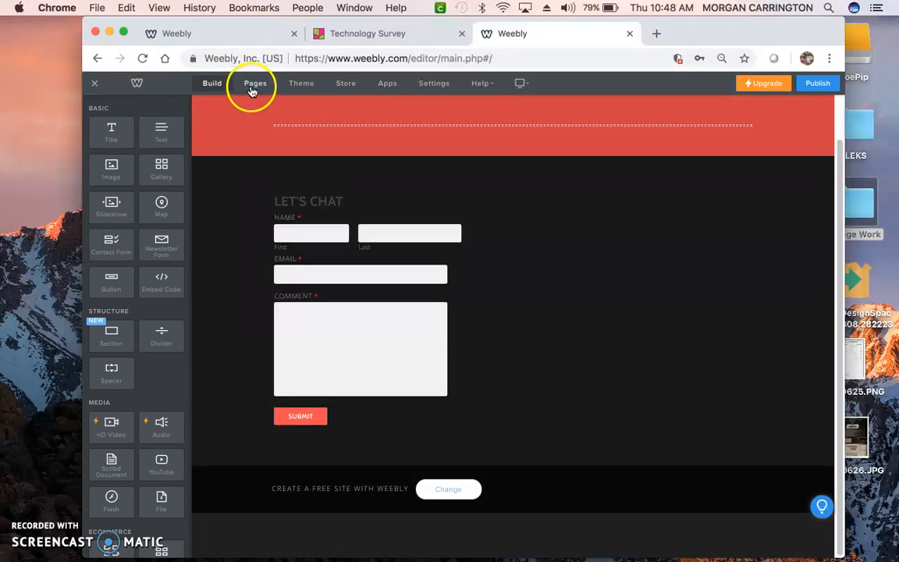
left_click(93, 106)
left_click(97, 135)
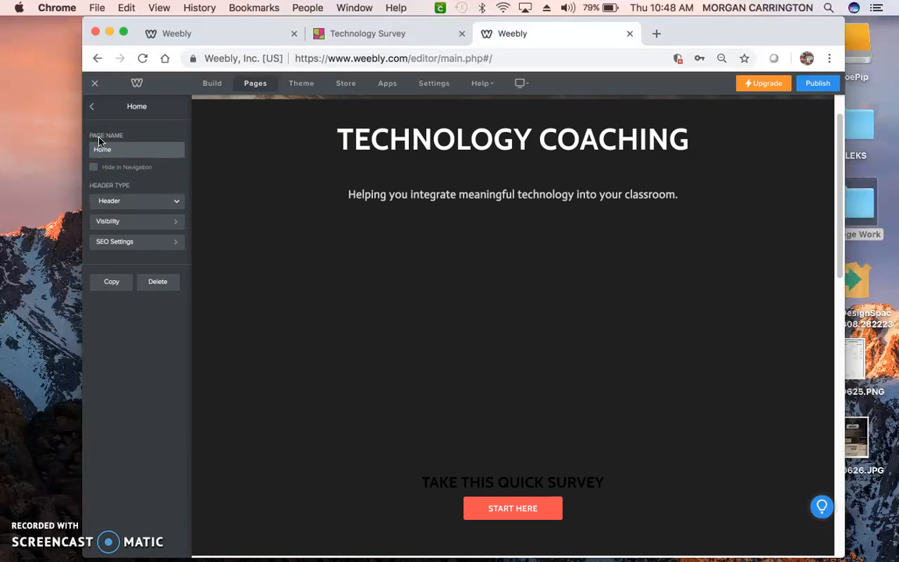
left_click(92, 106)
left_click(127, 108)
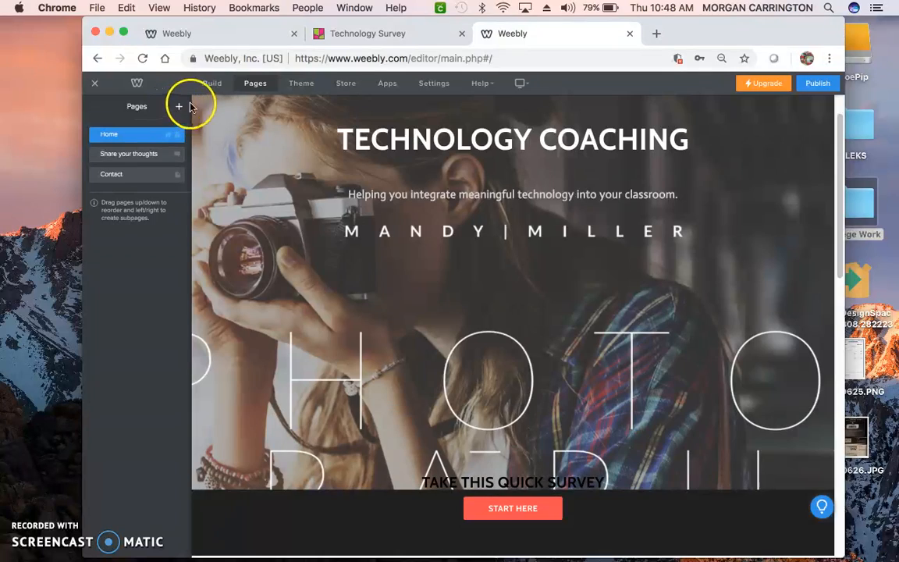
left_click(209, 88)
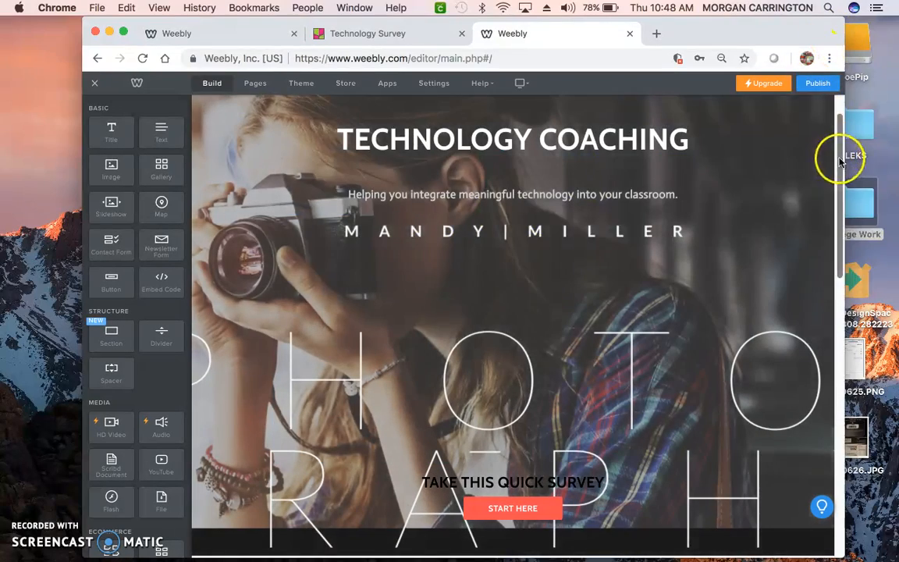
left_click_drag(839, 156, 846, 127)
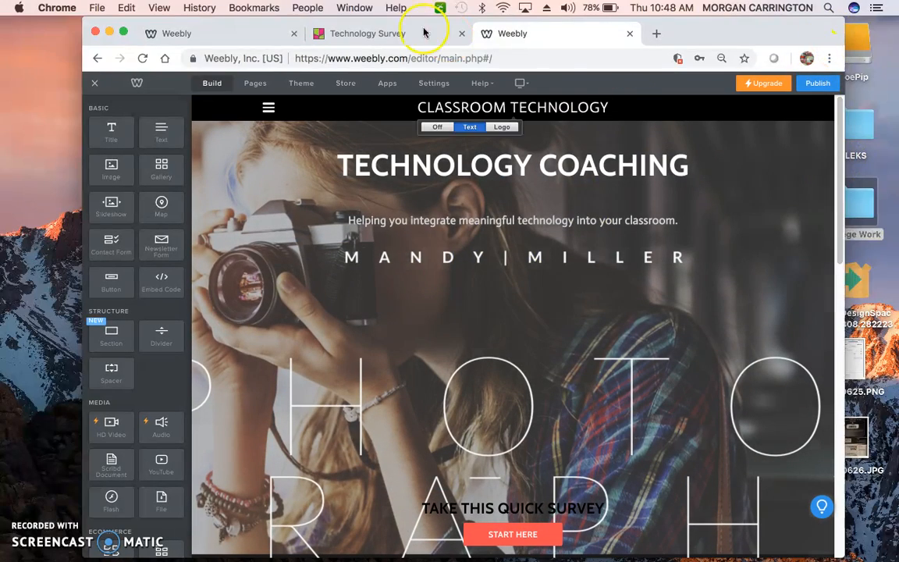
Step: Go to the Weebly dashboard at weebly.com, choose the CLASSROOM TECHNOLOGY site from the list of sites, and open it for editing
left_click(366, 56)
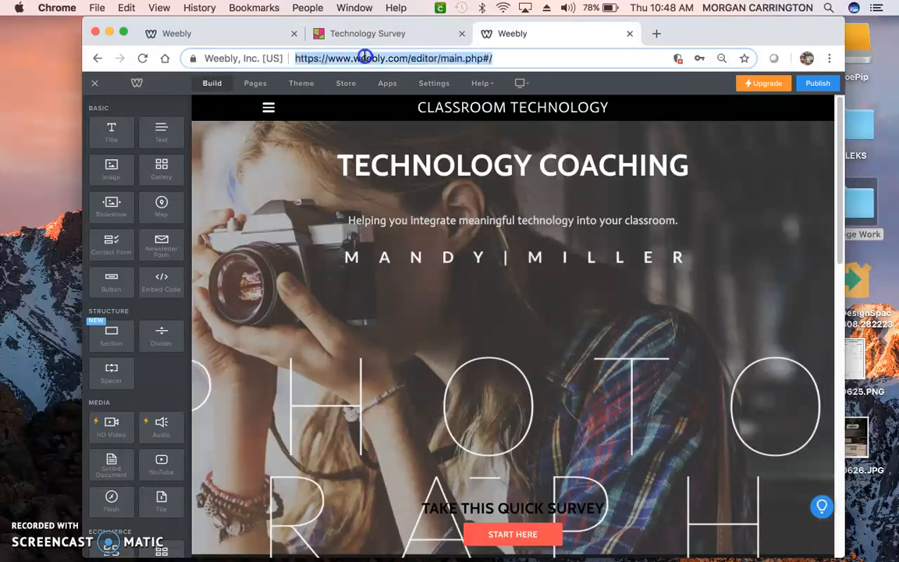
type("weeb")
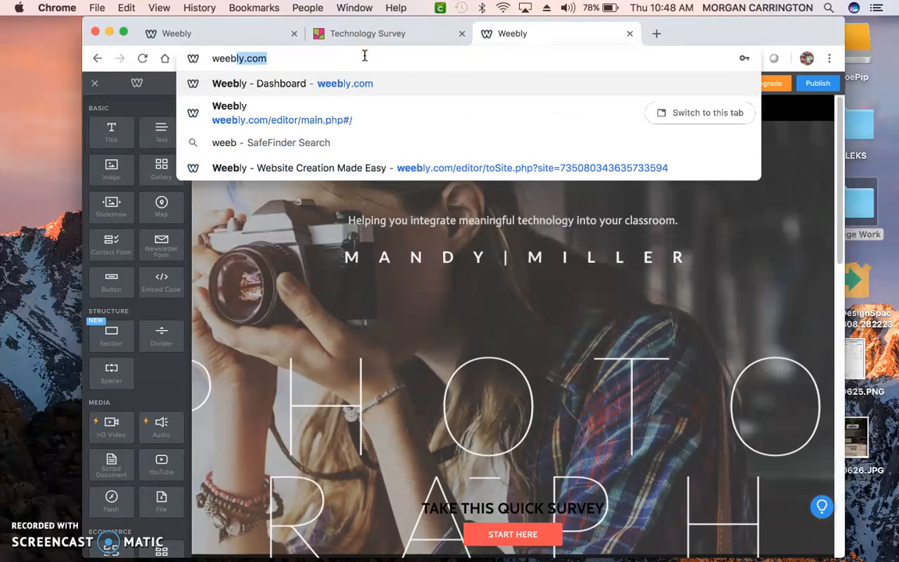
key("Return")
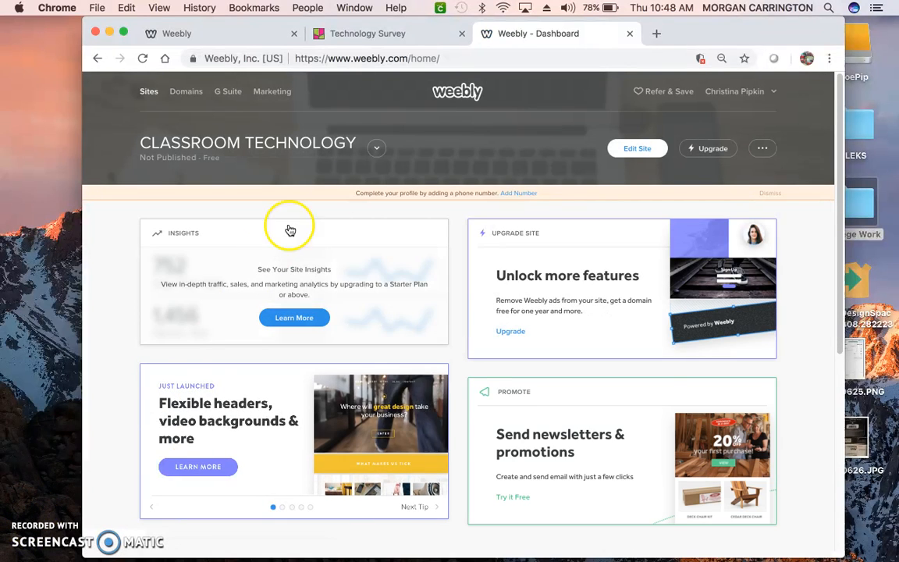
left_click(377, 149)
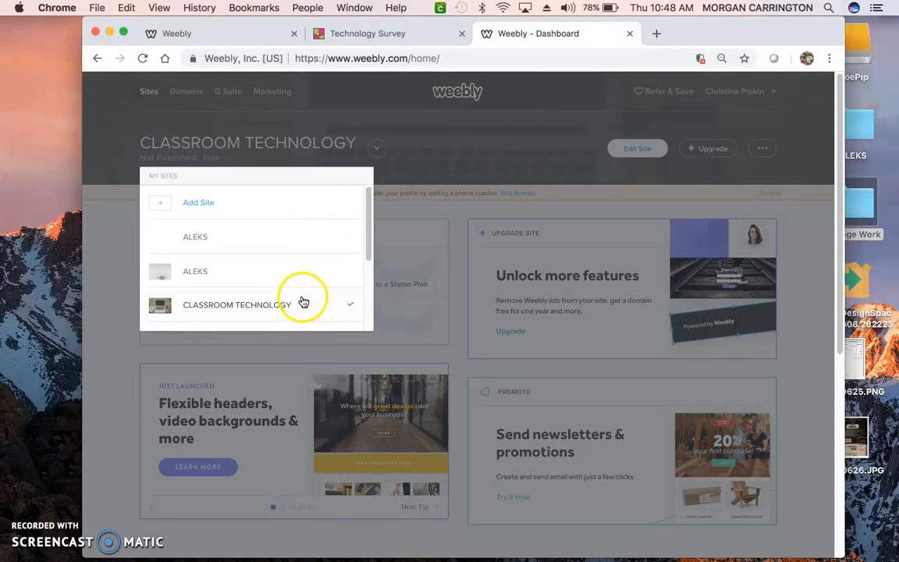
left_click(280, 307)
left_click(644, 154)
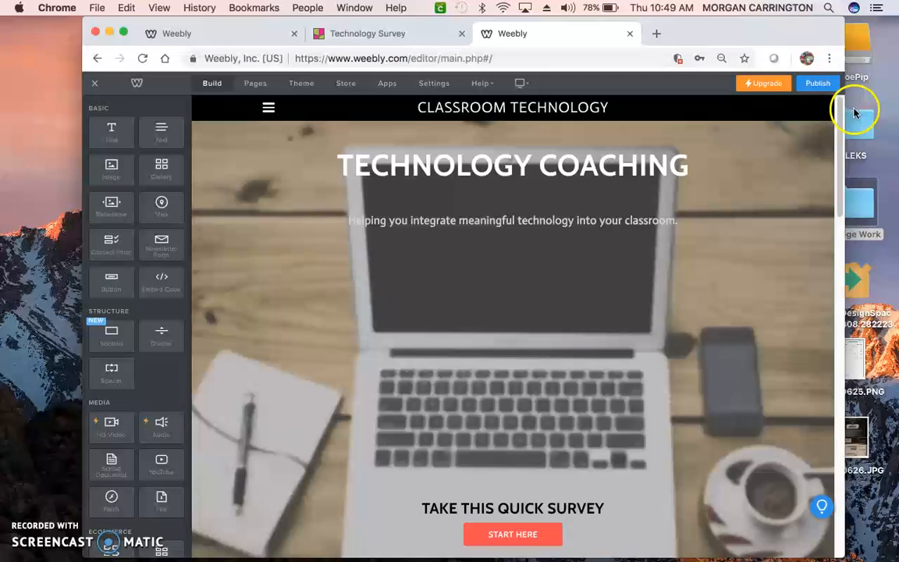
Step: Examine the home page's quick survey section and switch to the Technology Survey Padlet to review its questions from the first column
left_click_drag(839, 113, 823, 200)
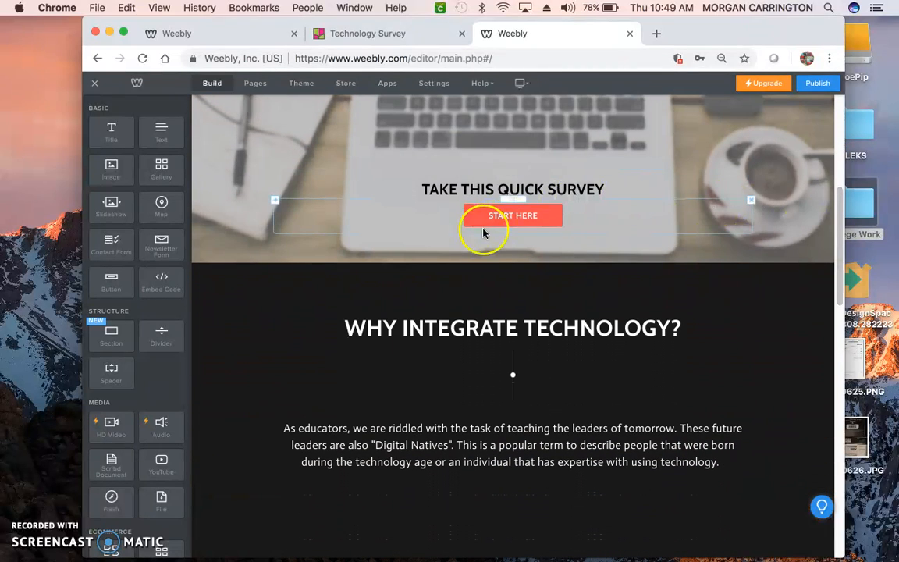
left_click(405, 33)
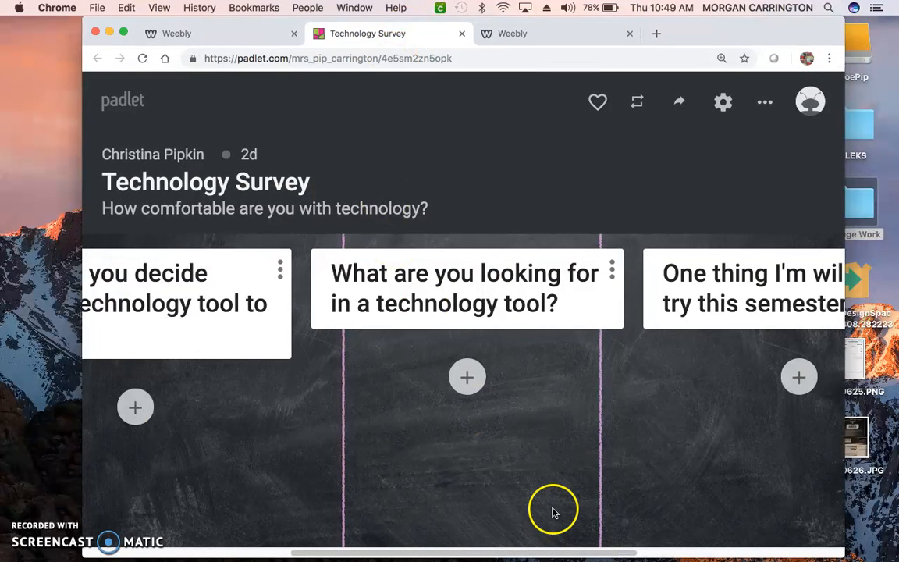
left_click_drag(517, 553, 279, 537)
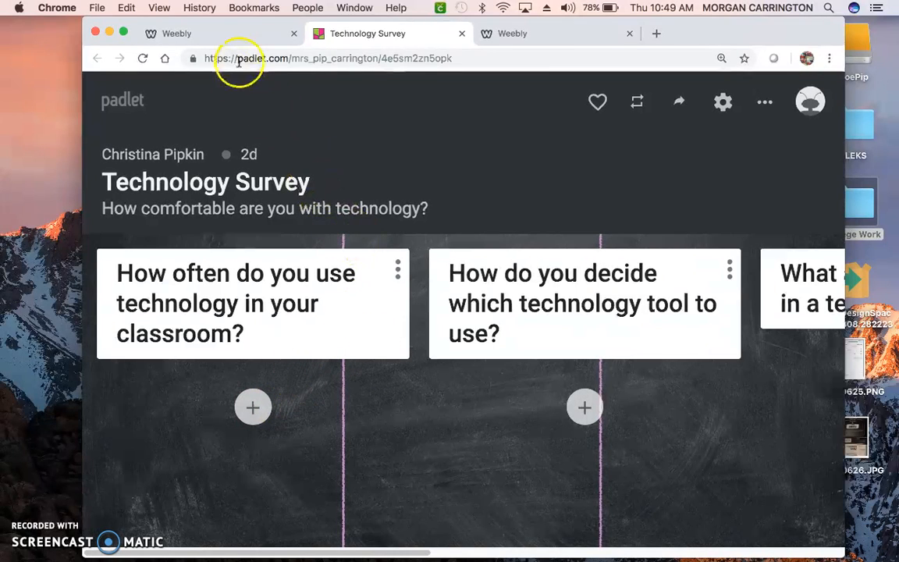
Step: Return to the Weebly editor and examine the home page's Why Integrate Technology and Tech Ideas sections, ending back at the header
left_click(489, 38)
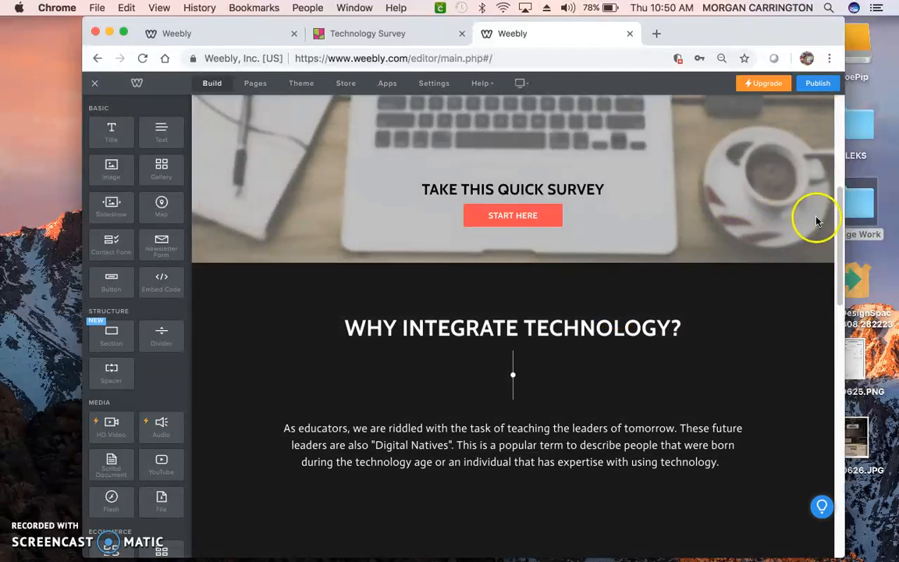
left_click_drag(841, 195, 829, 303)
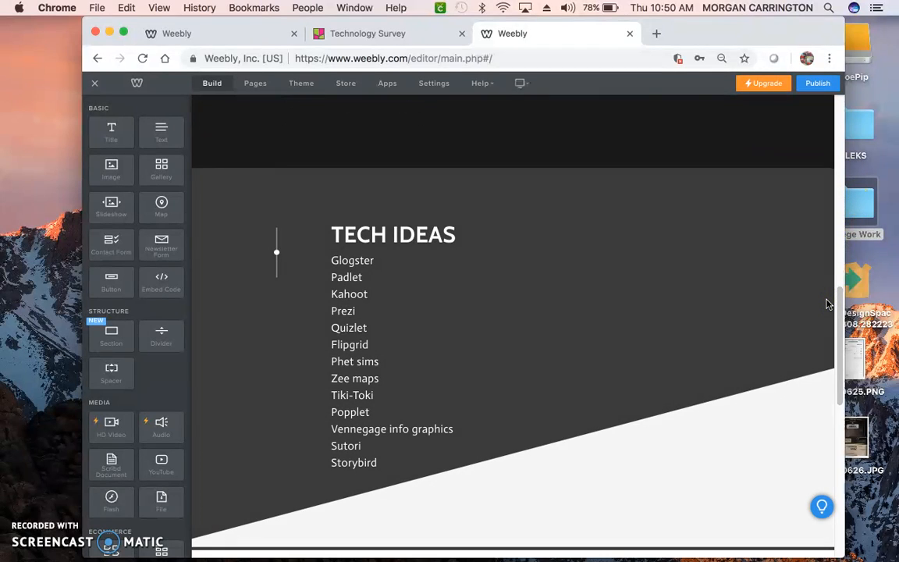
left_click_drag(840, 299, 839, 315)
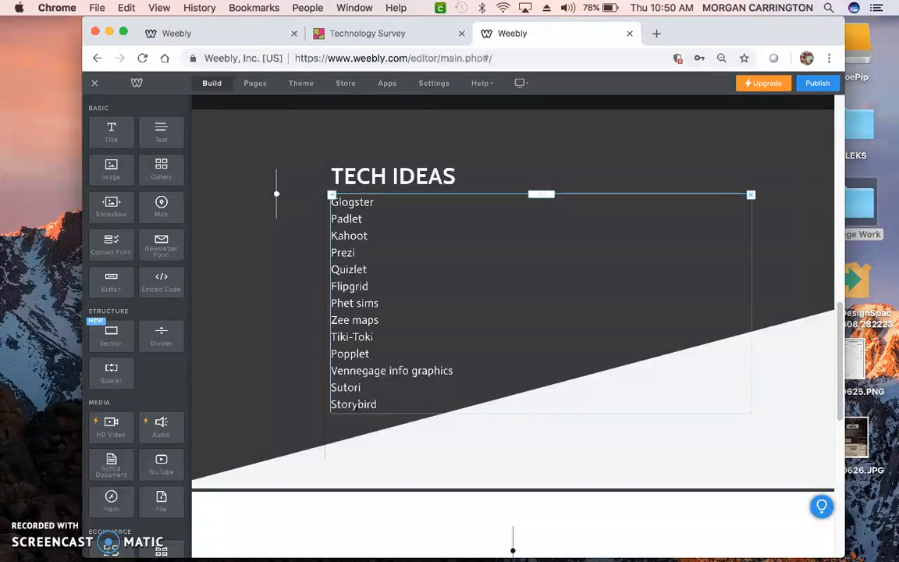
left_click(374, 435)
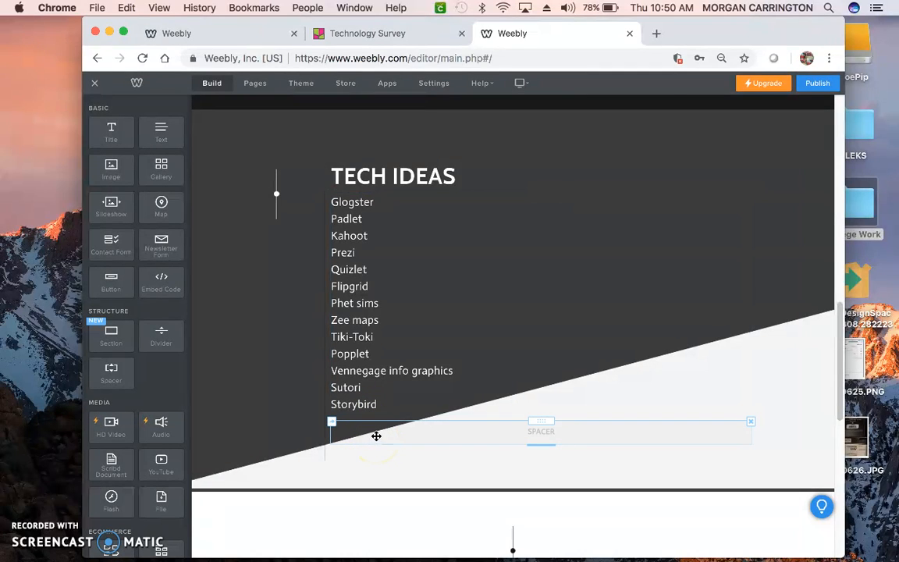
left_click(759, 326)
left_click(835, 341)
left_click_drag(836, 342, 827, 248)
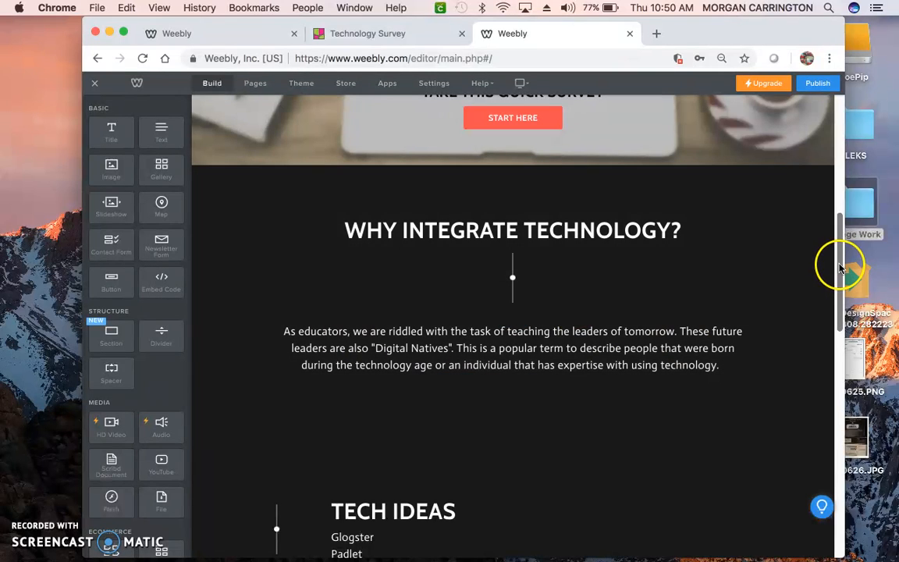
left_click(840, 267)
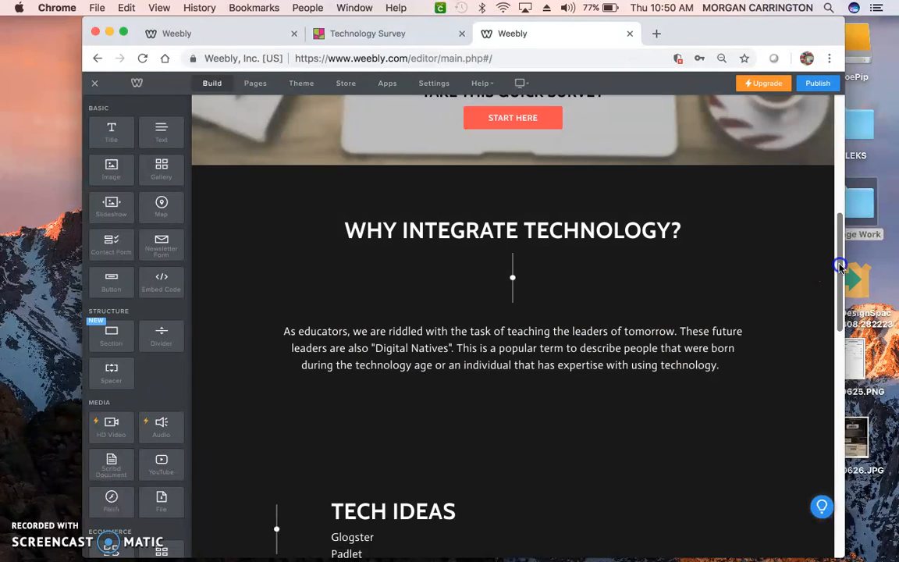
left_click_drag(840, 268, 830, 161)
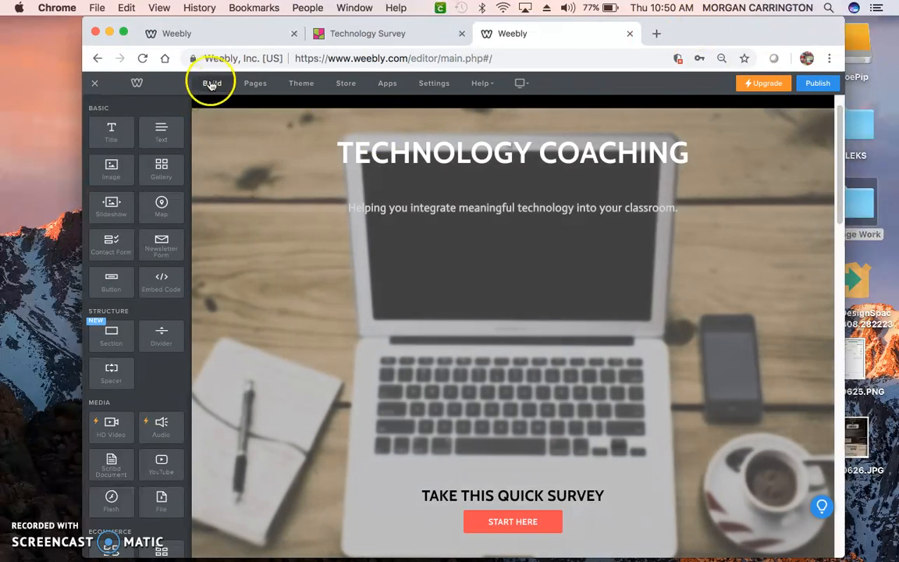
Step: Review the site's Share your thoughts blog page and Contact page, and minimise the browser to bring up the Weebly Handout
left_click(245, 84)
left_click(125, 153)
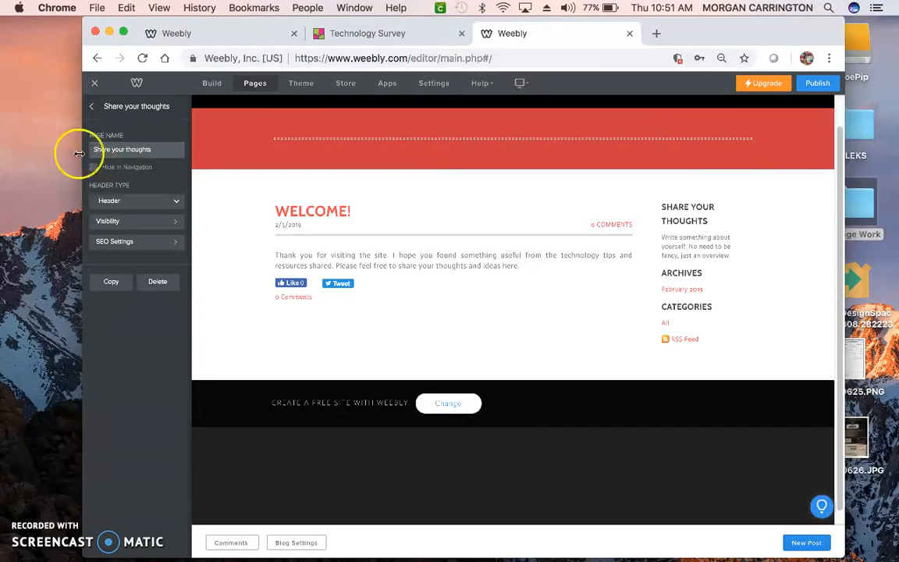
left_click(95, 109)
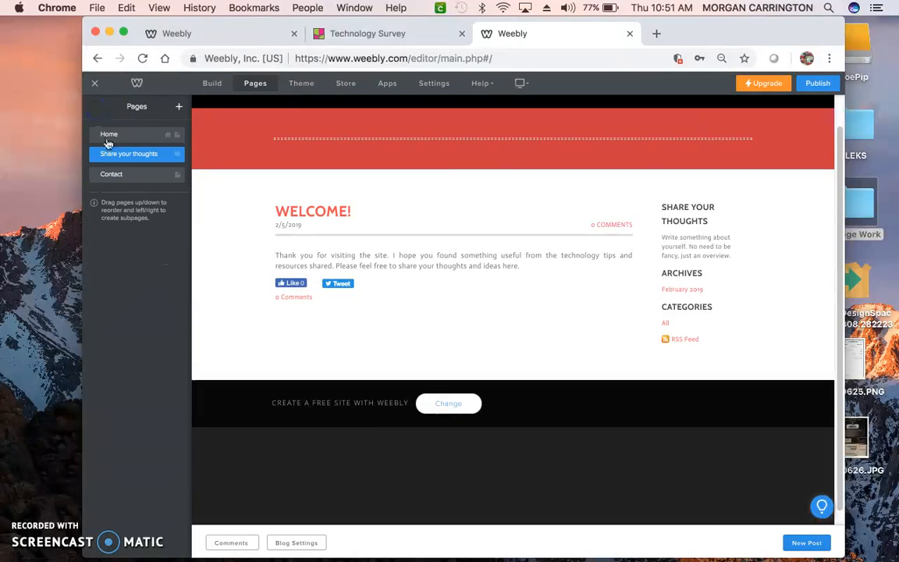
left_click(114, 176)
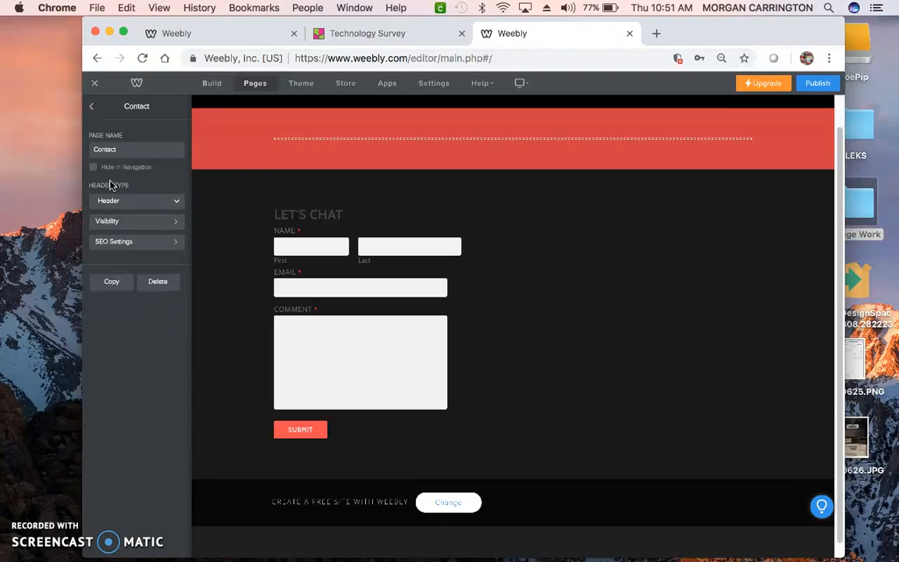
left_click(109, 32)
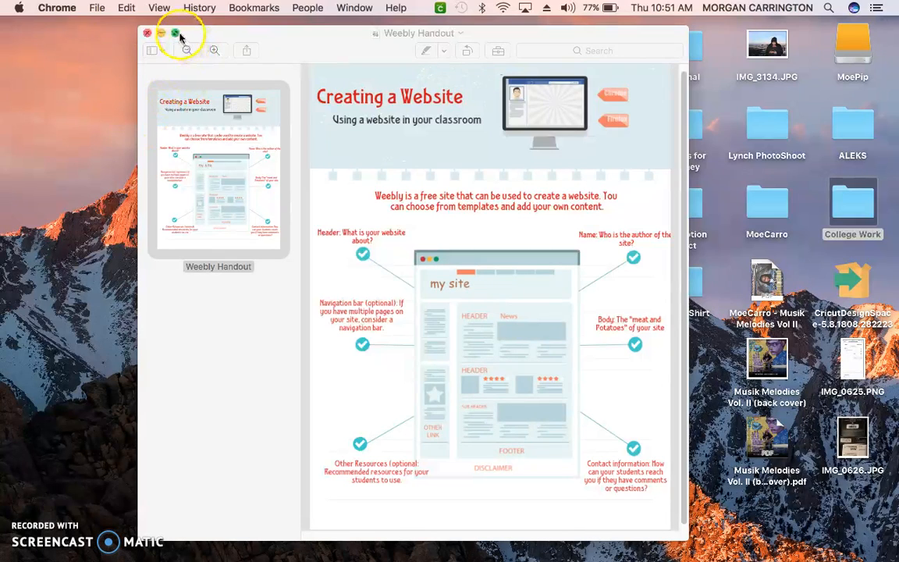